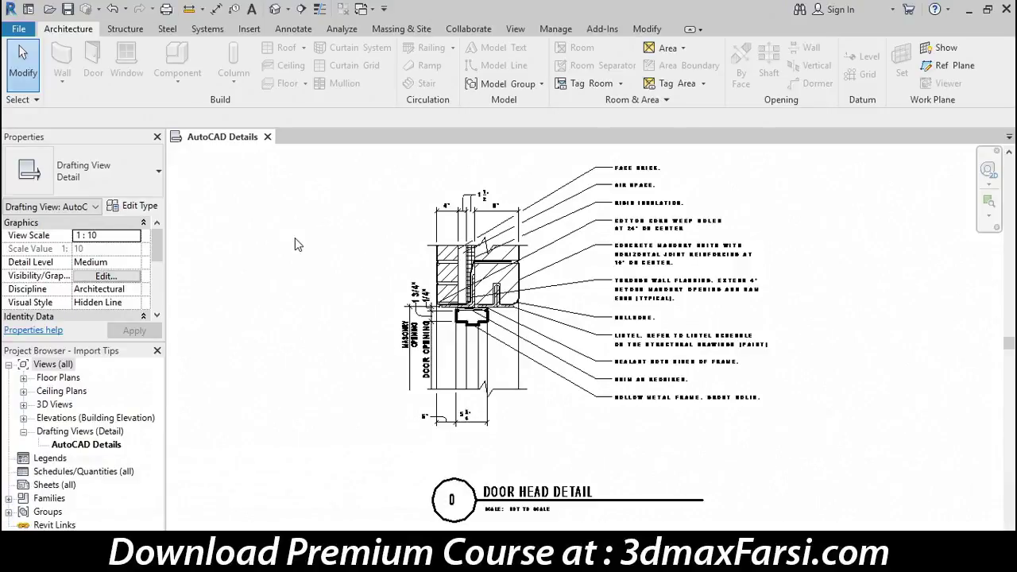
# Step: Select the imported AutoCAD Detail.dwg door head detail in the drafting view
pyautogui.click(406, 256)
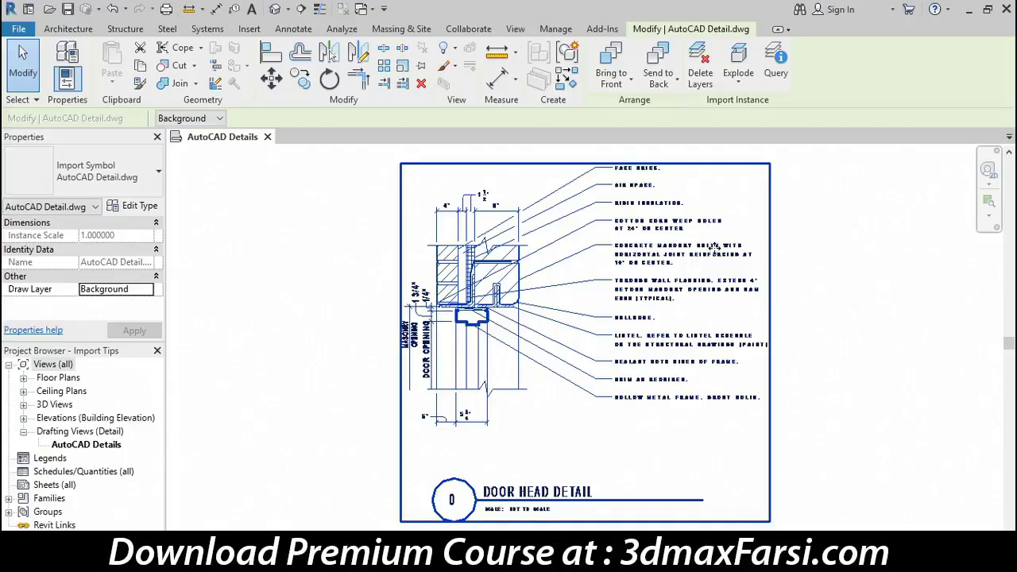
# Step: Query an imported line, find its A-Detl-Fine layer, and hide that layer in the view
pyautogui.click(776, 81)
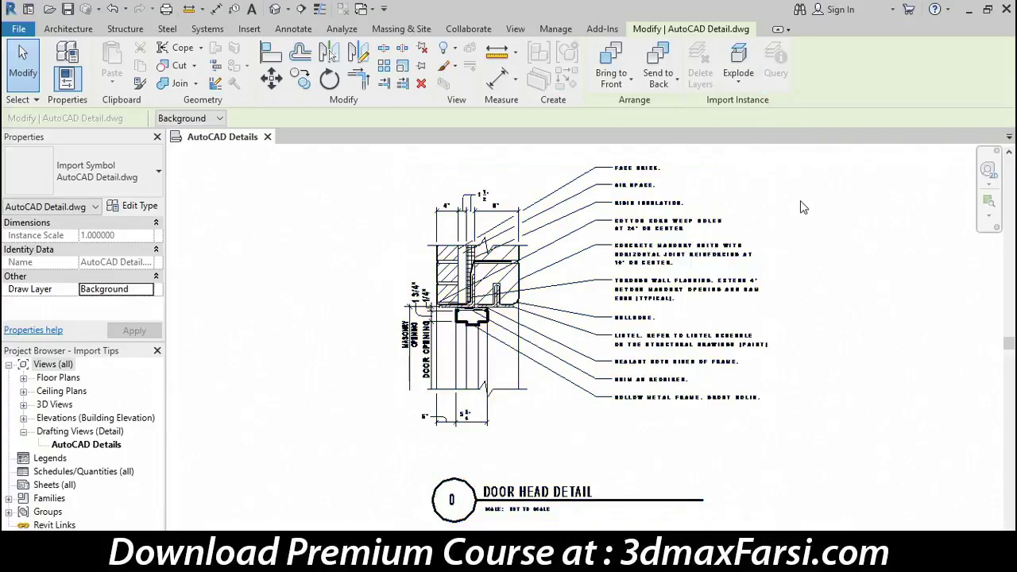
pyautogui.click(520, 378)
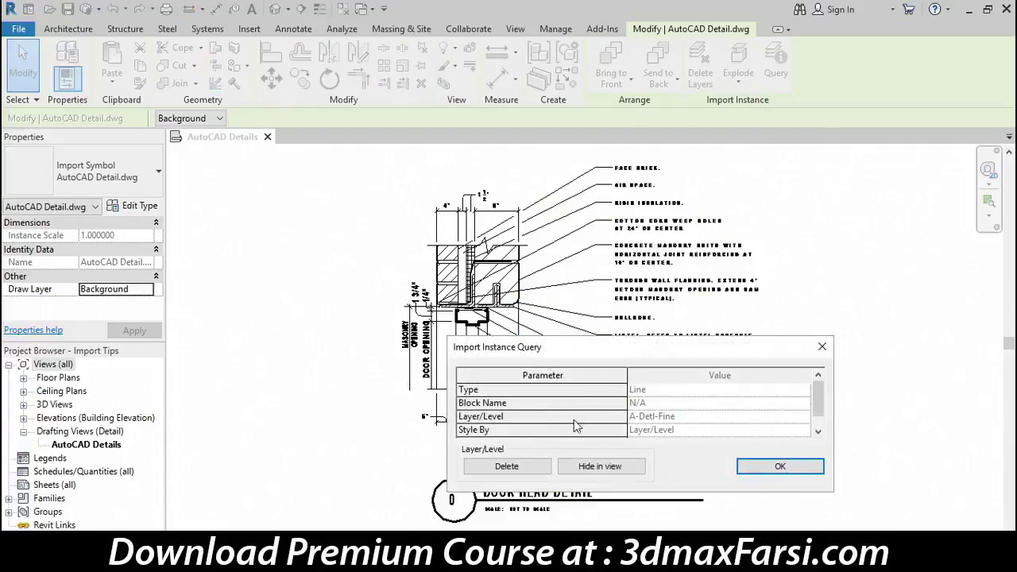
pyautogui.click(654, 390)
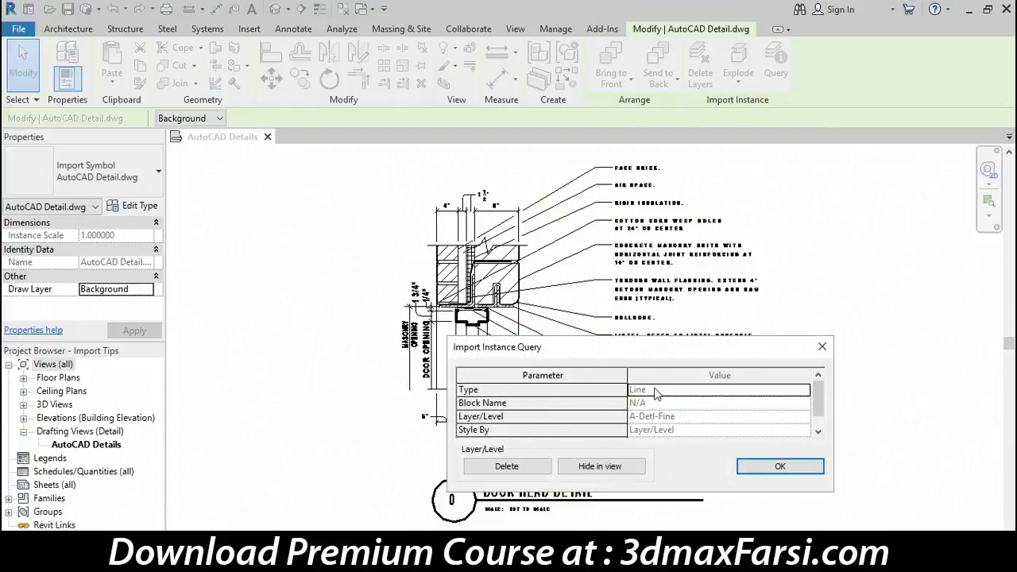
pyautogui.click(686, 416)
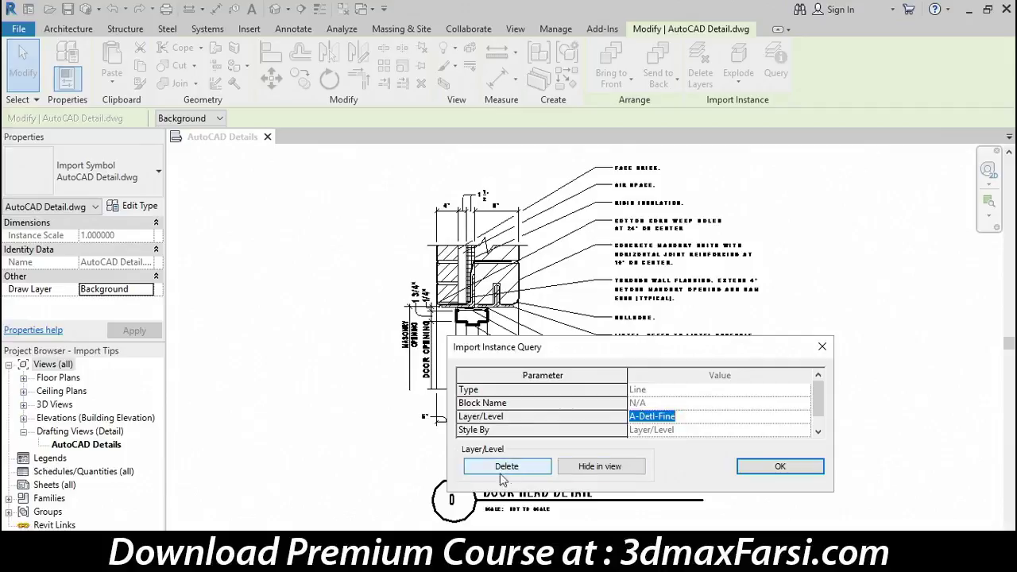
pyautogui.click(636, 469)
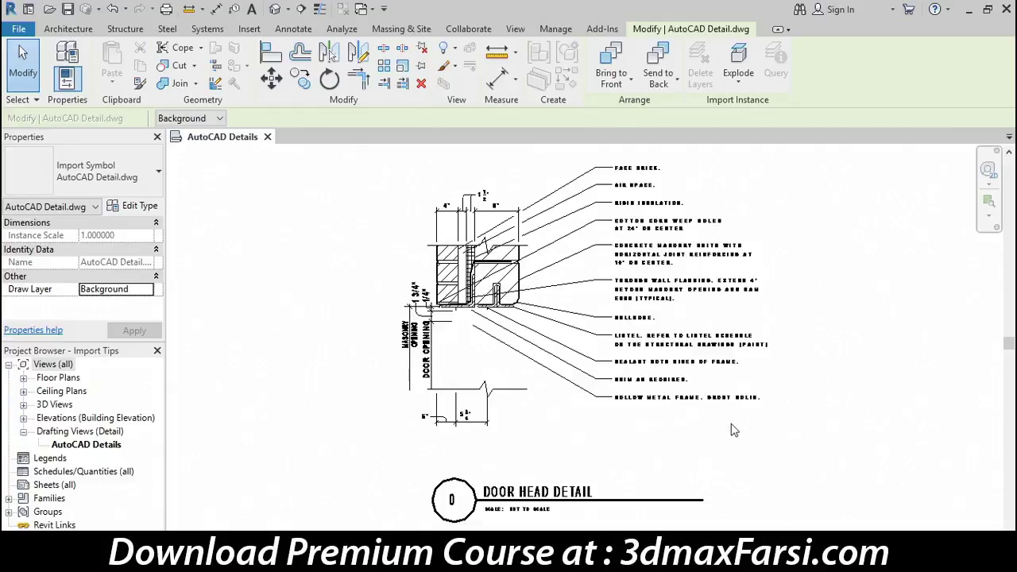
# Step: Query an imported note, delete its A-Anno-Note layer, then deselect the import
pyautogui.click(671, 296)
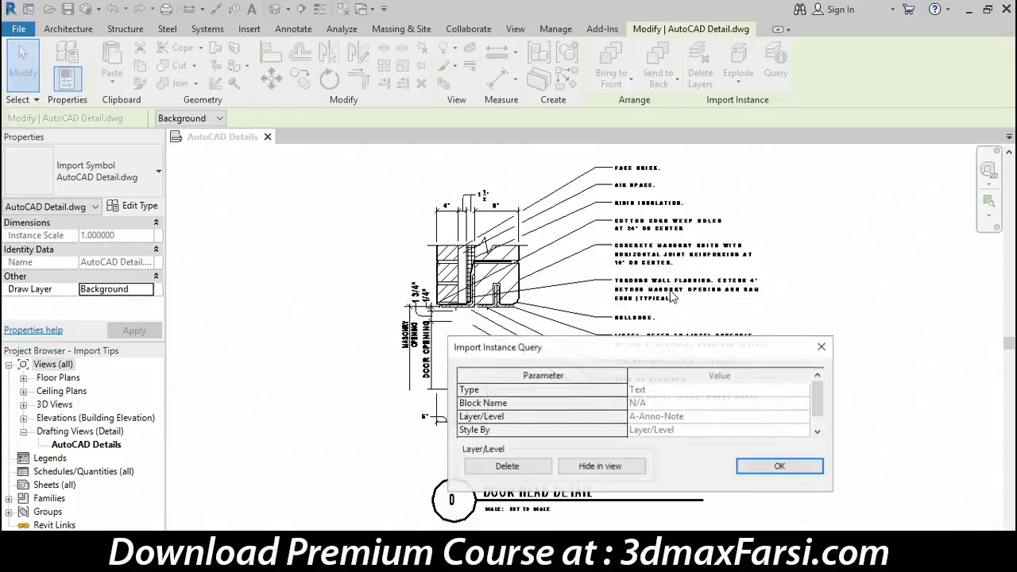
pyautogui.click(710, 417)
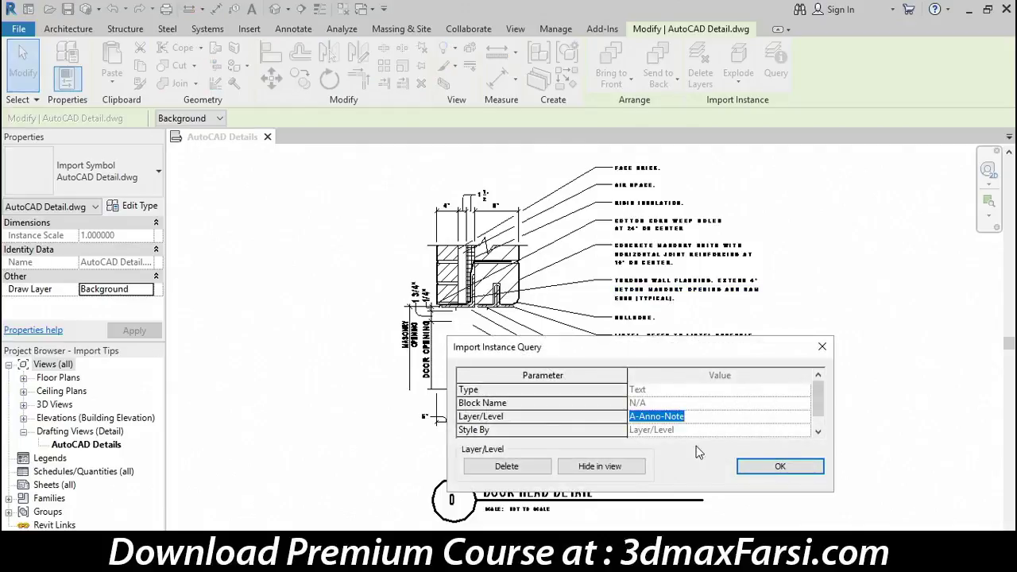
pyautogui.click(535, 468)
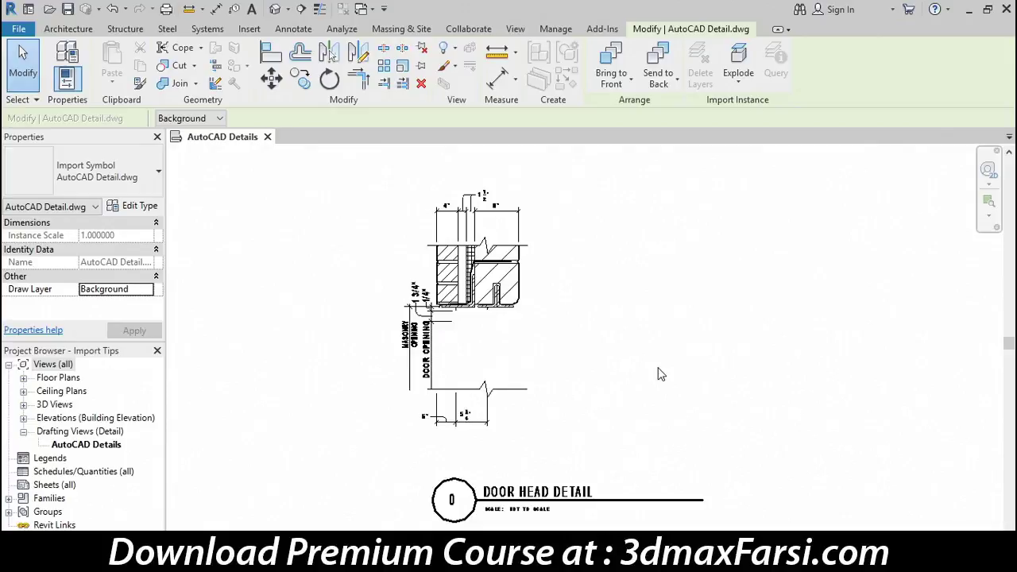
pyautogui.click(23, 63)
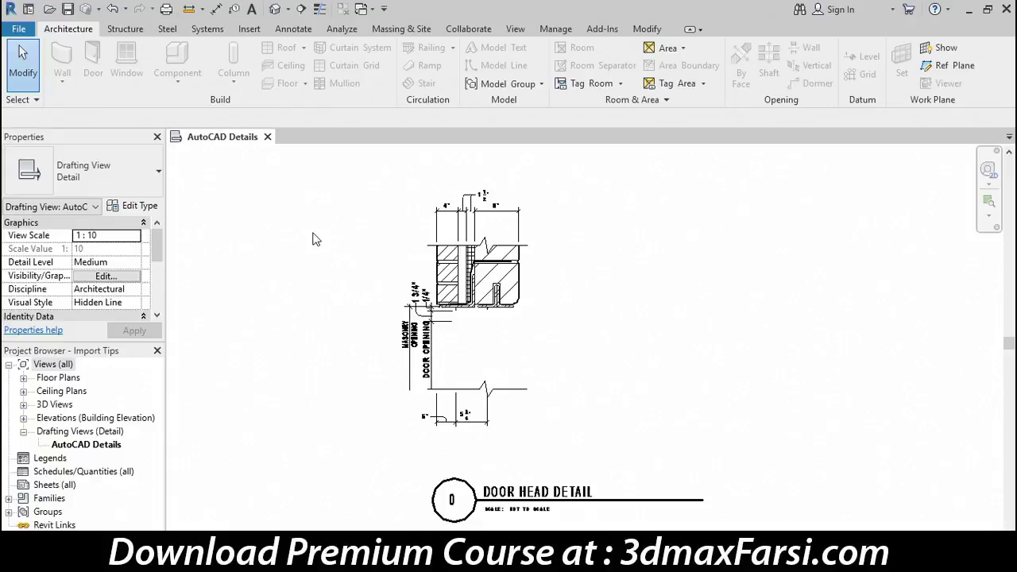
# Step: In Visibility/Graphics Imported Categories, recheck the A-Detl-Fine layer and apply it
pyautogui.click(515, 29)
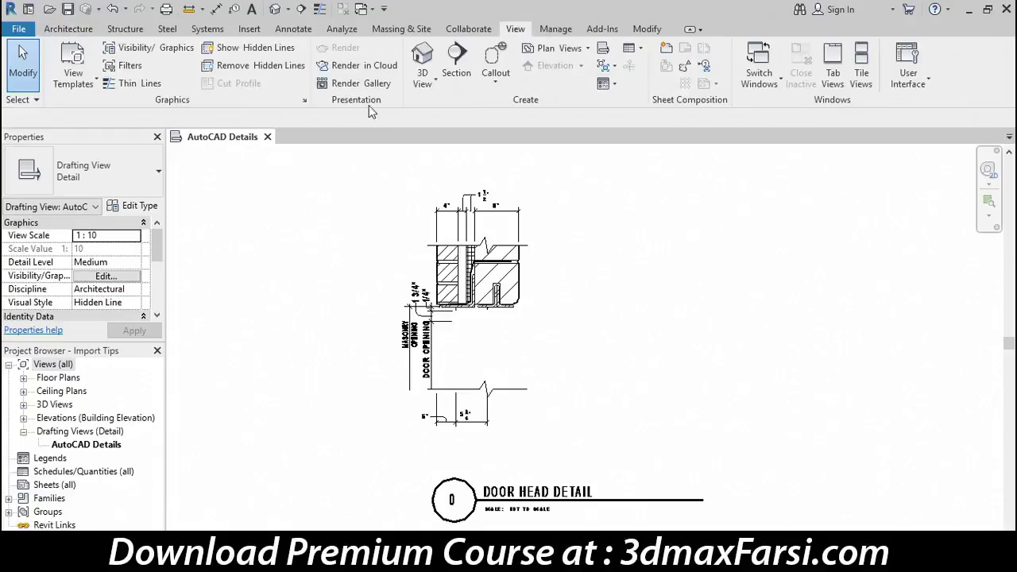
pyautogui.click(154, 60)
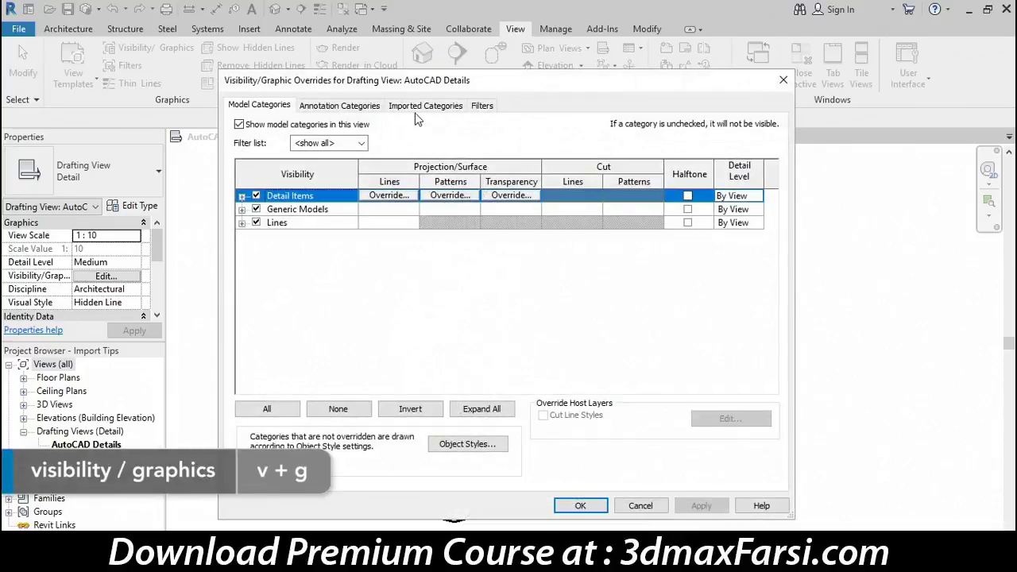
pyautogui.click(443, 108)
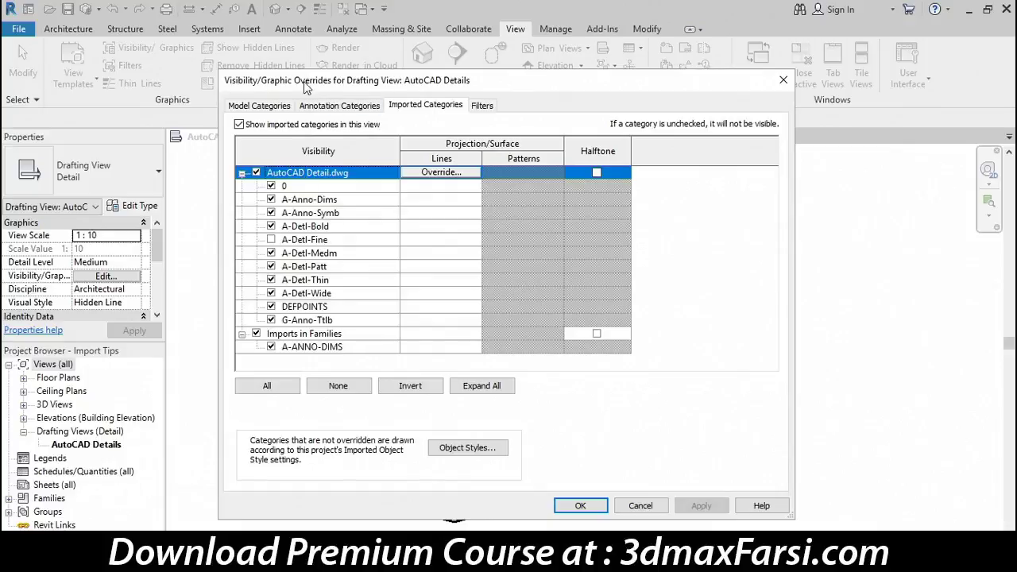
pyautogui.moveTo(314, 88); pyautogui.dragTo(655, 86)
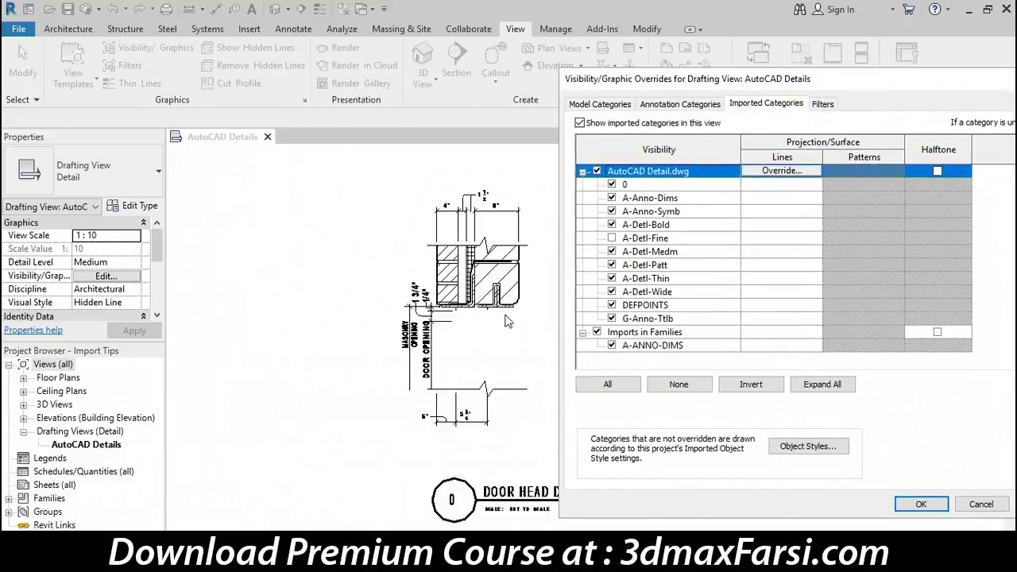
pyautogui.click(612, 237)
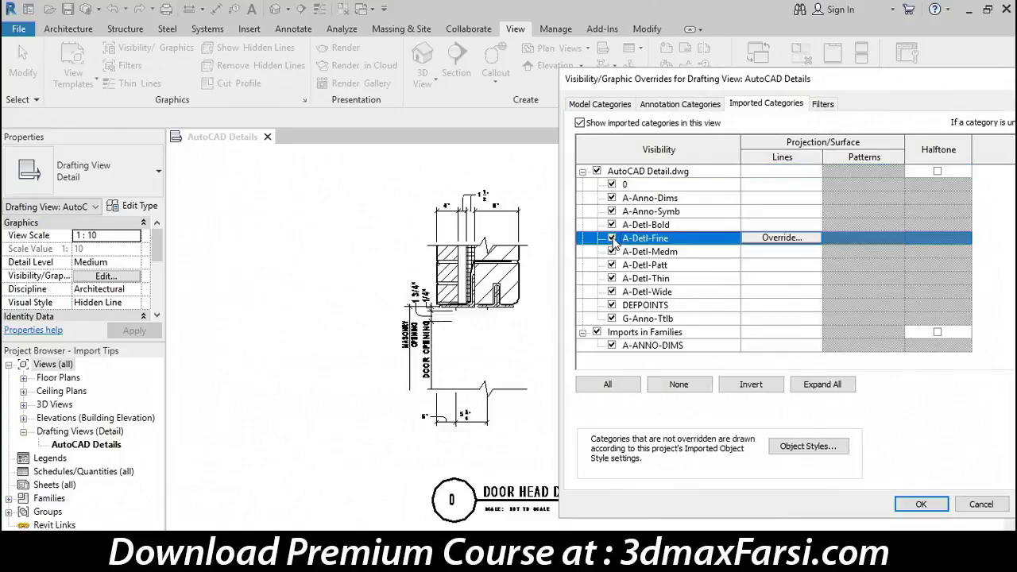
pyautogui.moveTo(761, 82); pyautogui.dragTo(717, 88)
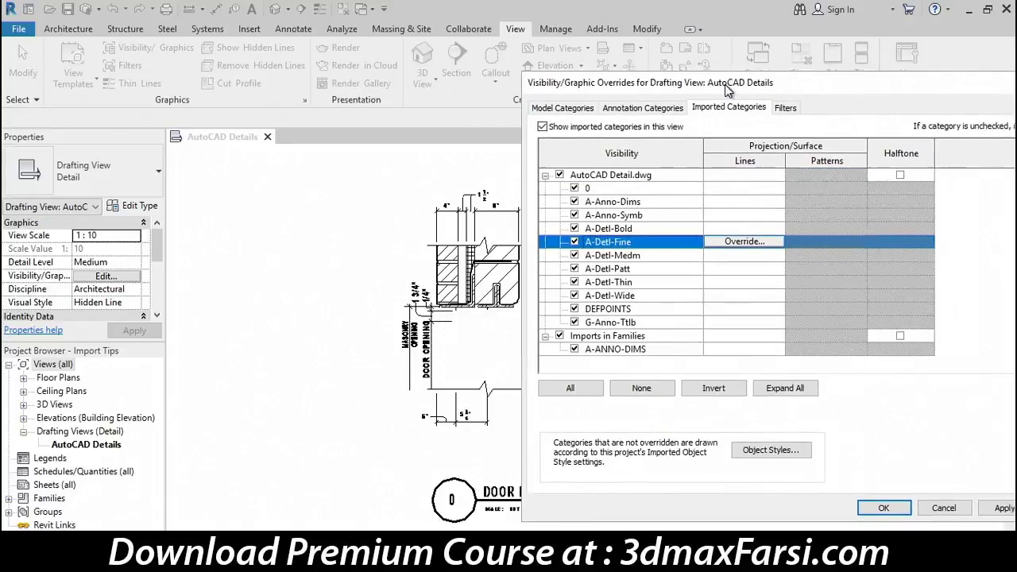
pyautogui.click(997, 508)
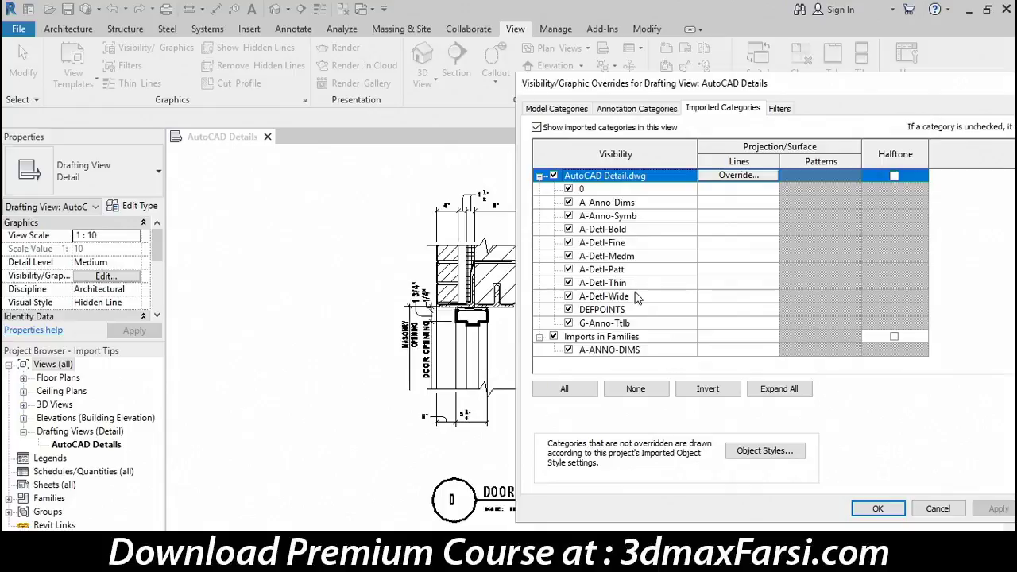
# Step: Uncheck A-Anno-Dims and several other imported layers, then confirm with OK
pyautogui.moveTo(804, 81); pyautogui.dragTo(606, 57)
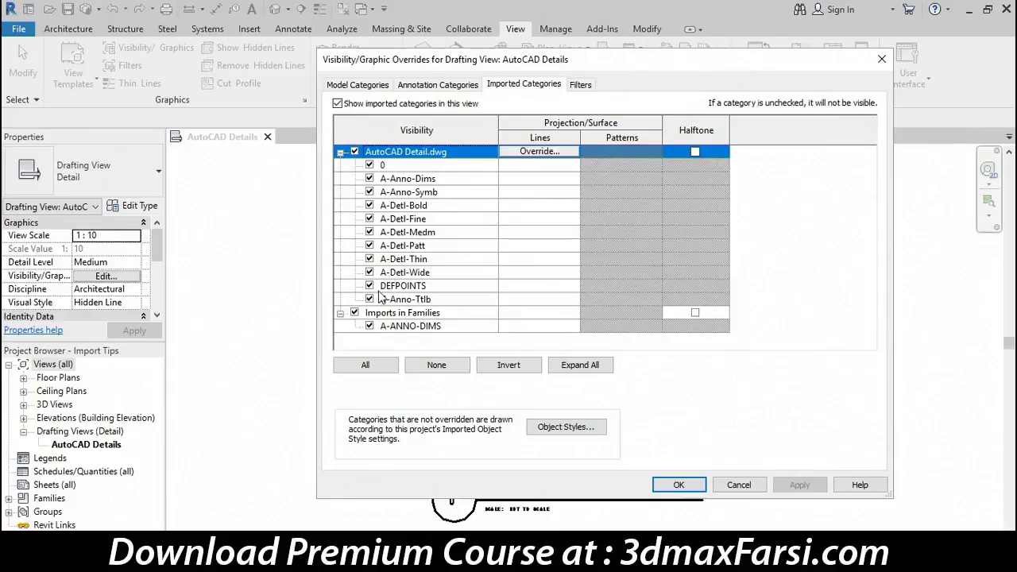
pyautogui.click(373, 182)
pyautogui.click(369, 178)
pyautogui.click(370, 205)
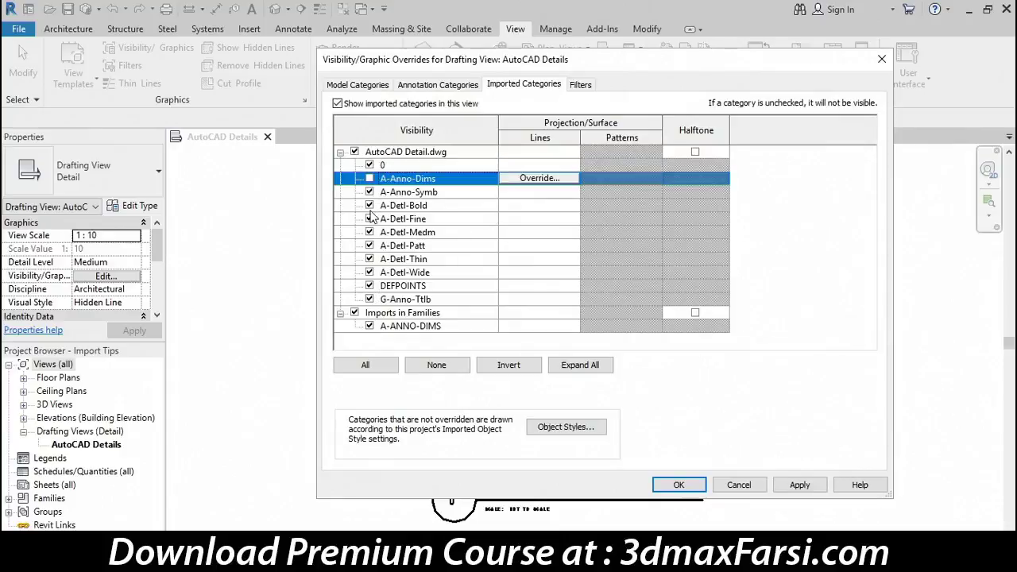
pyautogui.click(369, 232)
pyautogui.click(369, 246)
pyautogui.click(370, 259)
pyautogui.click(680, 486)
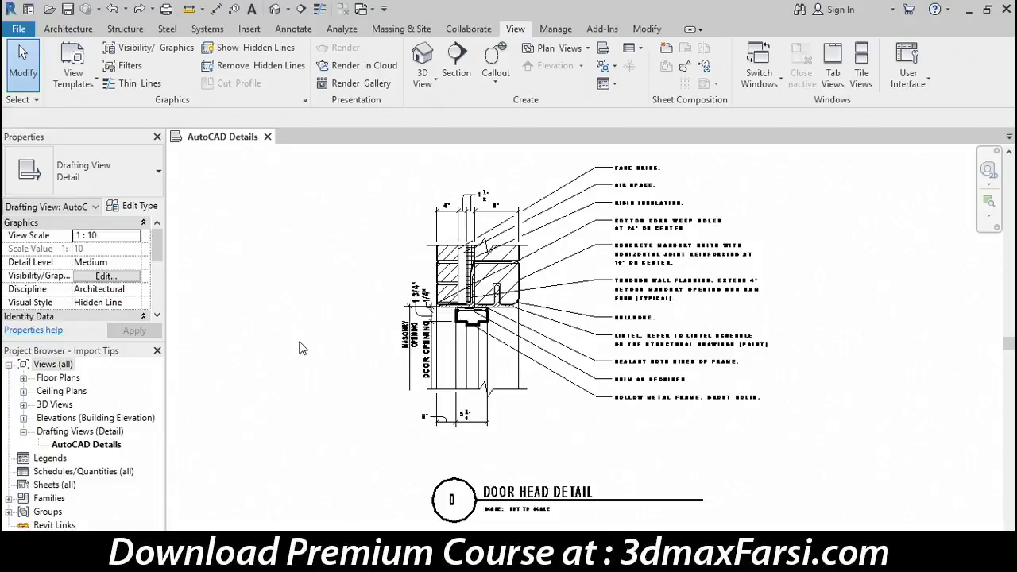
# Step: Start a Detail Line, review the Line Style list without changing it, and exit
pyautogui.click(293, 30)
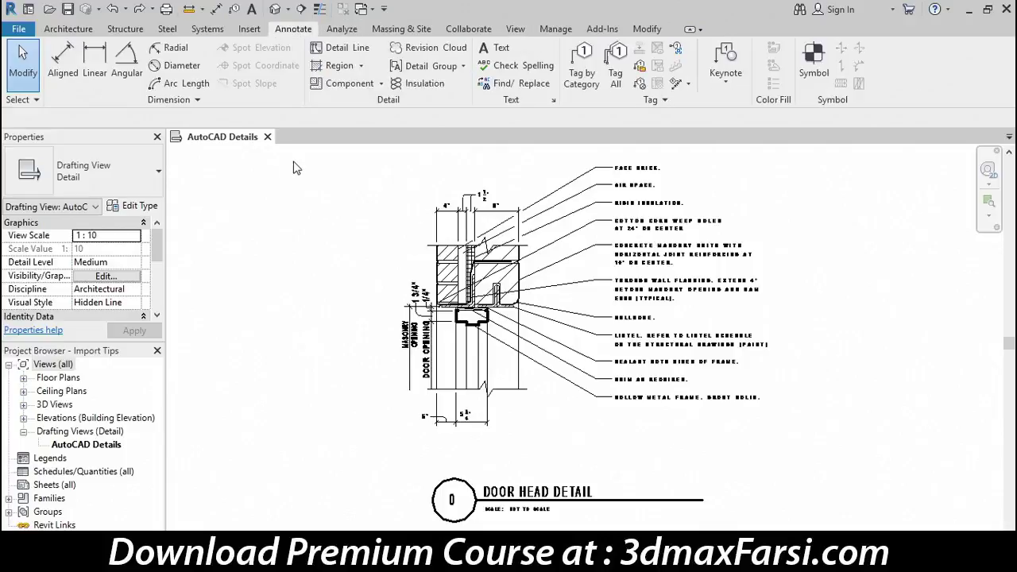
pyautogui.click(339, 50)
pyautogui.click(749, 73)
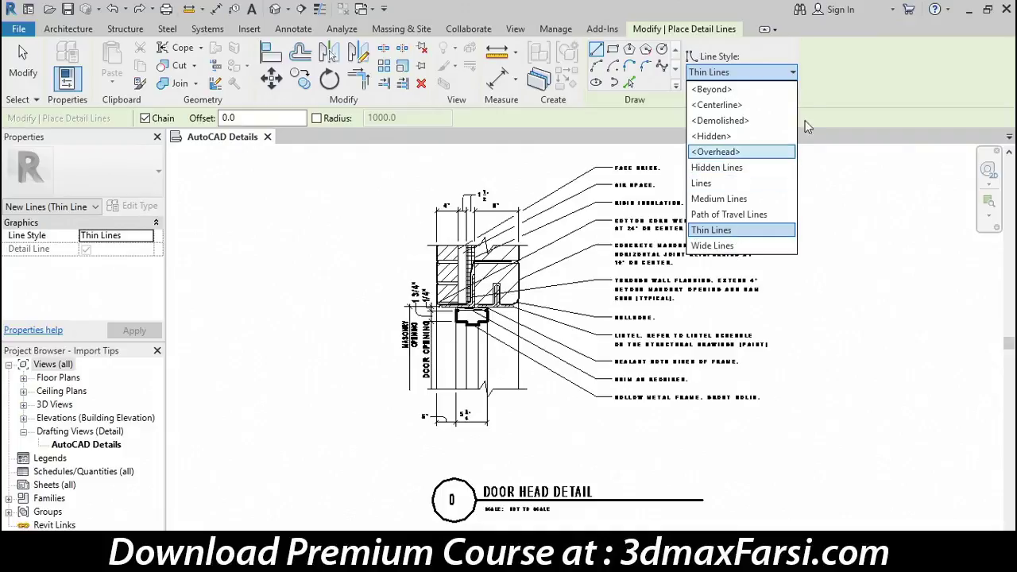
pyautogui.click(824, 61)
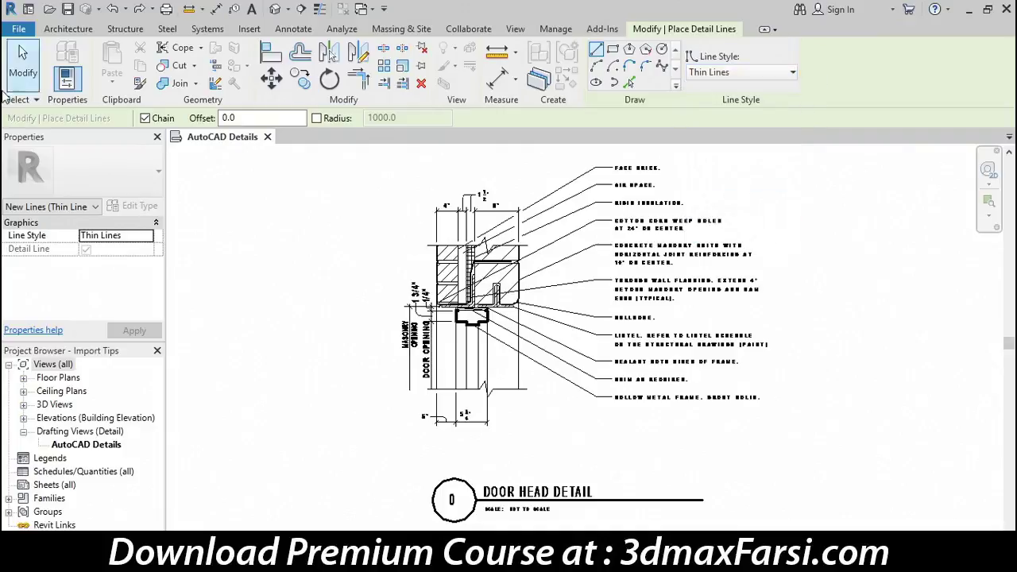
pyautogui.click(22, 62)
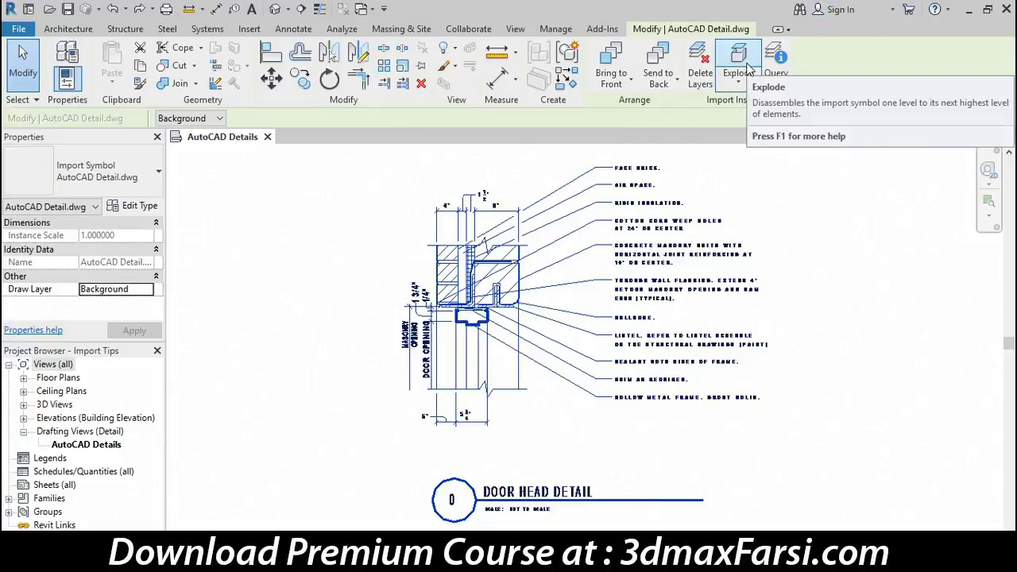
pyautogui.moveTo(738, 64)
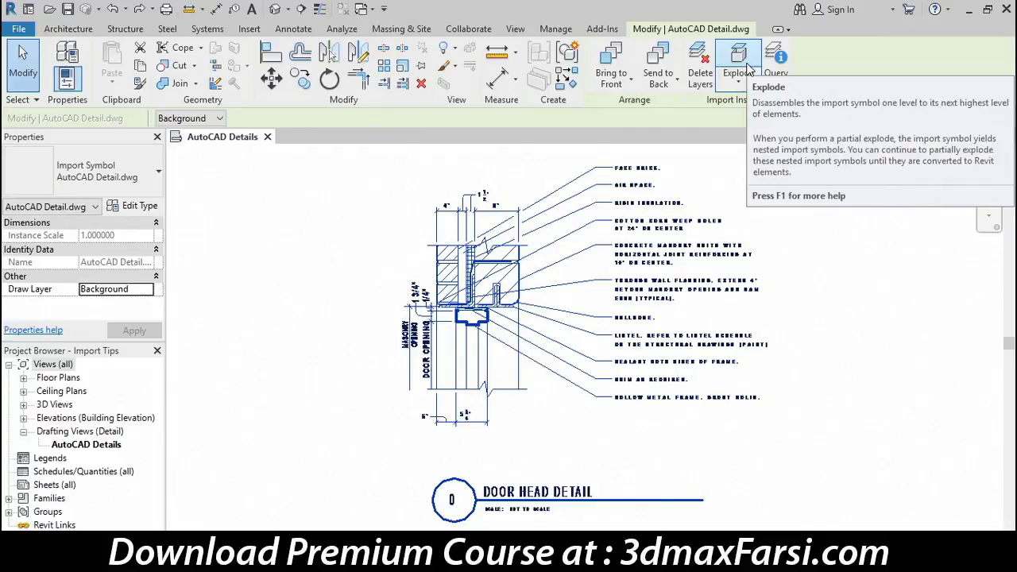
pyautogui.click(747, 70)
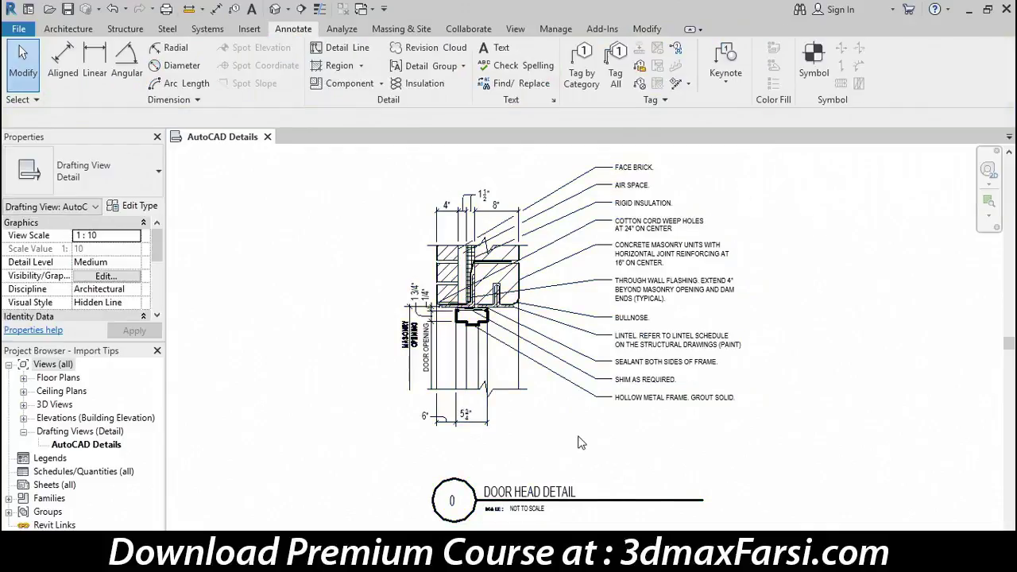
pyautogui.click(488, 362)
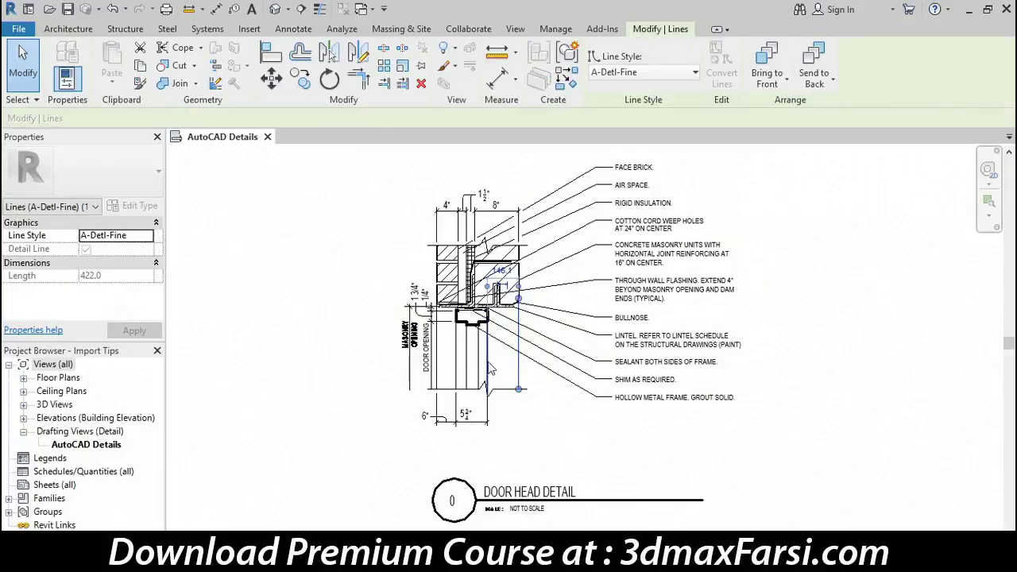
pyautogui.click(467, 367)
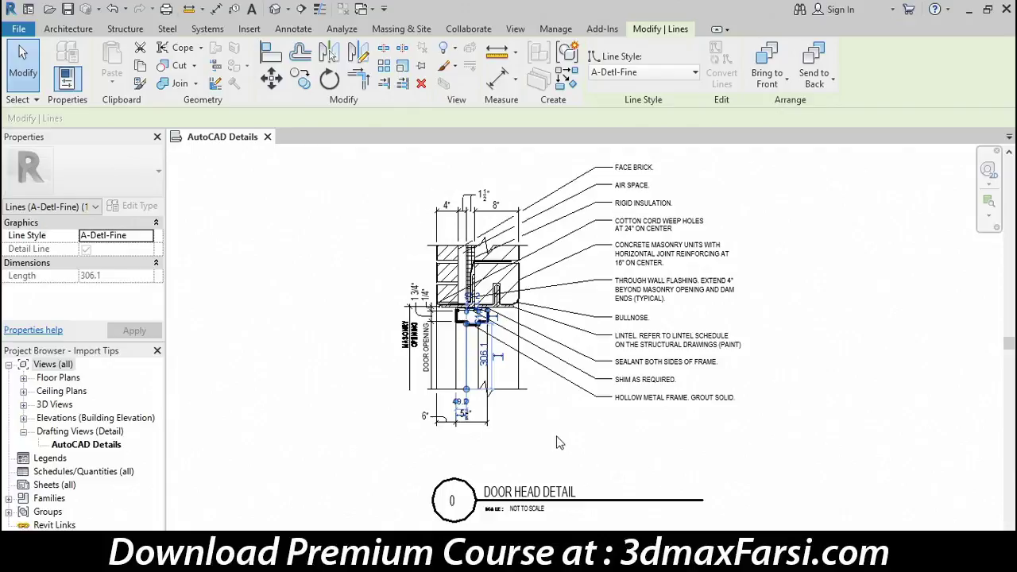
pyautogui.click(555, 440)
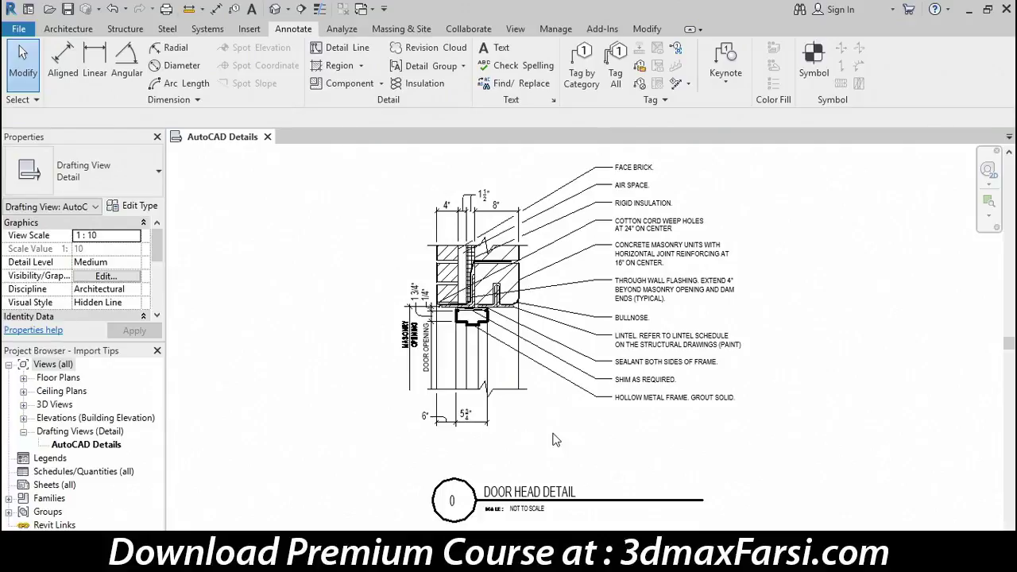
pyautogui.click(246, 30)
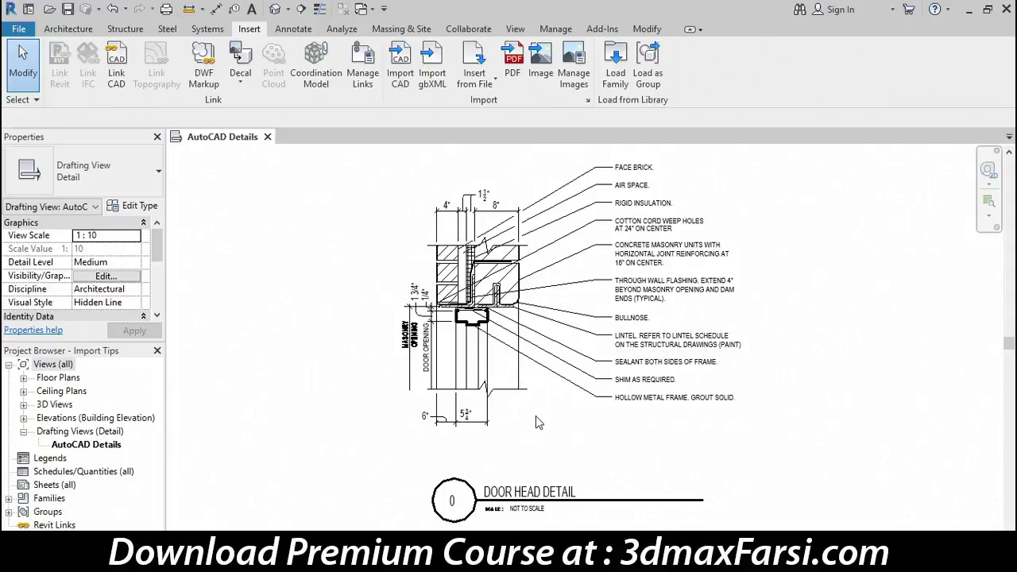
pyautogui.click(521, 373)
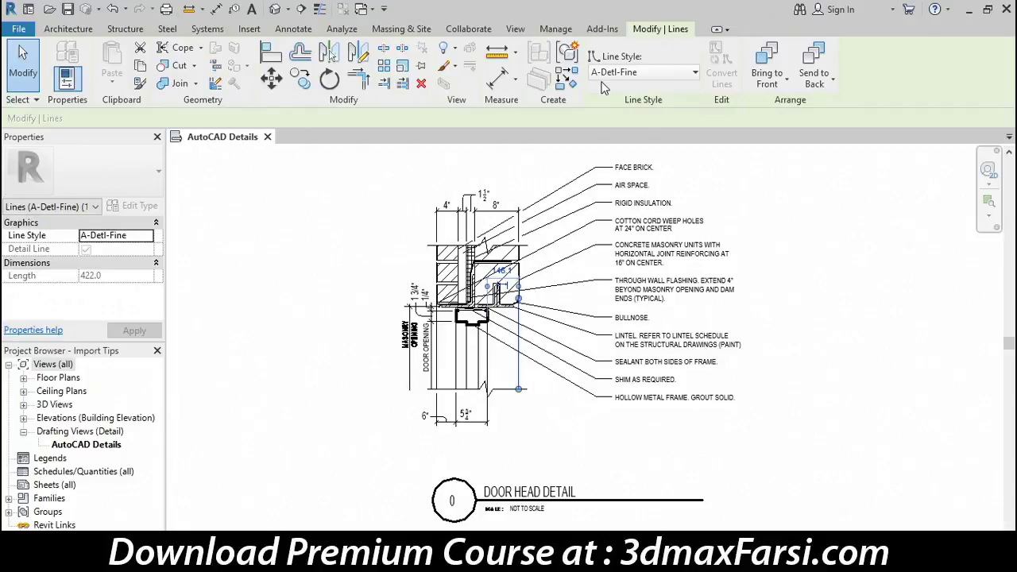
pyautogui.click(689, 81)
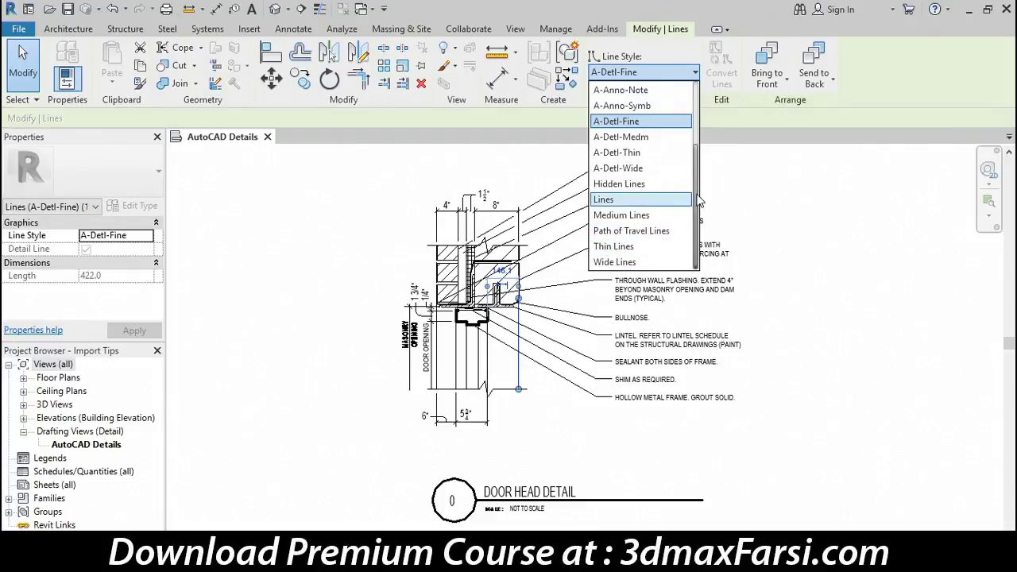
pyautogui.scroll(2, 624, 202)
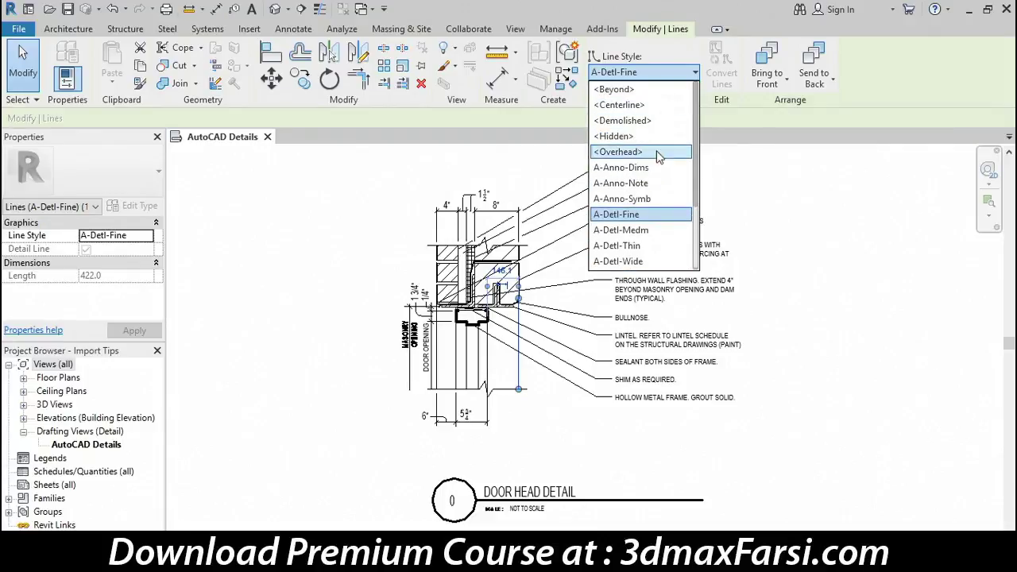
pyautogui.moveTo(696, 155); pyautogui.dragTo(697, 159)
pyautogui.scroll(-1, 683, 161)
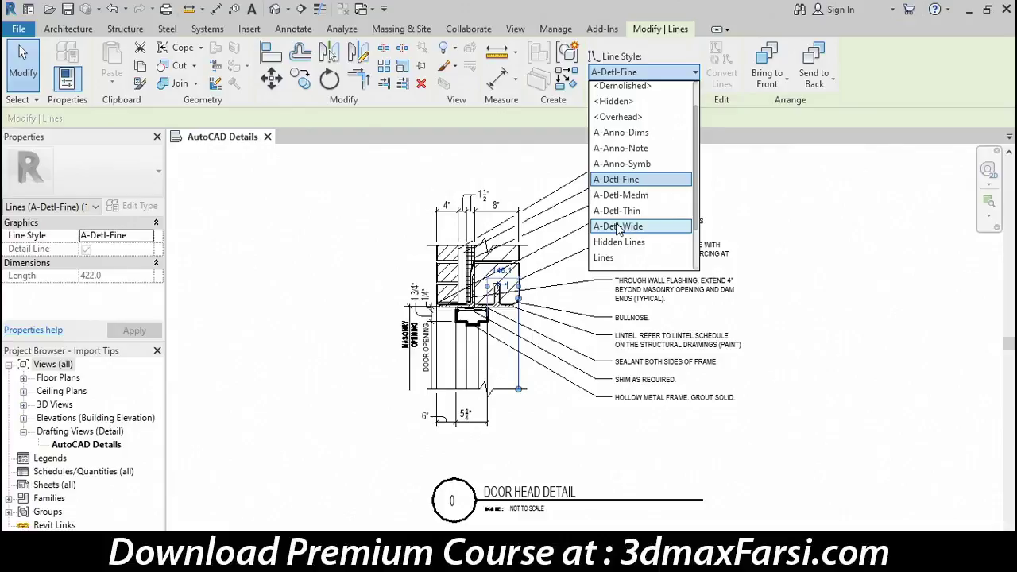
pyautogui.click(618, 226)
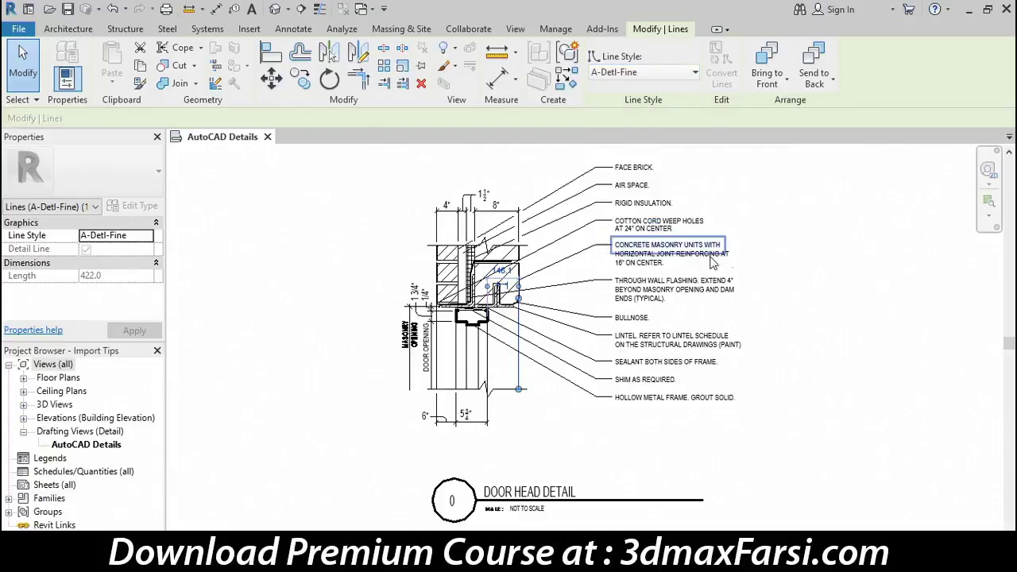
pyautogui.click(727, 301)
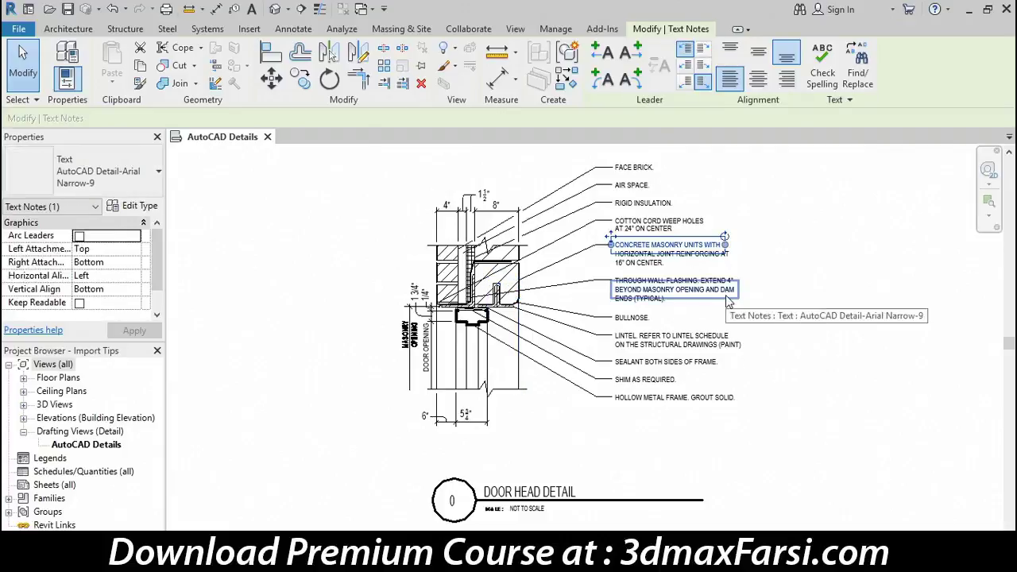
pyautogui.click(144, 186)
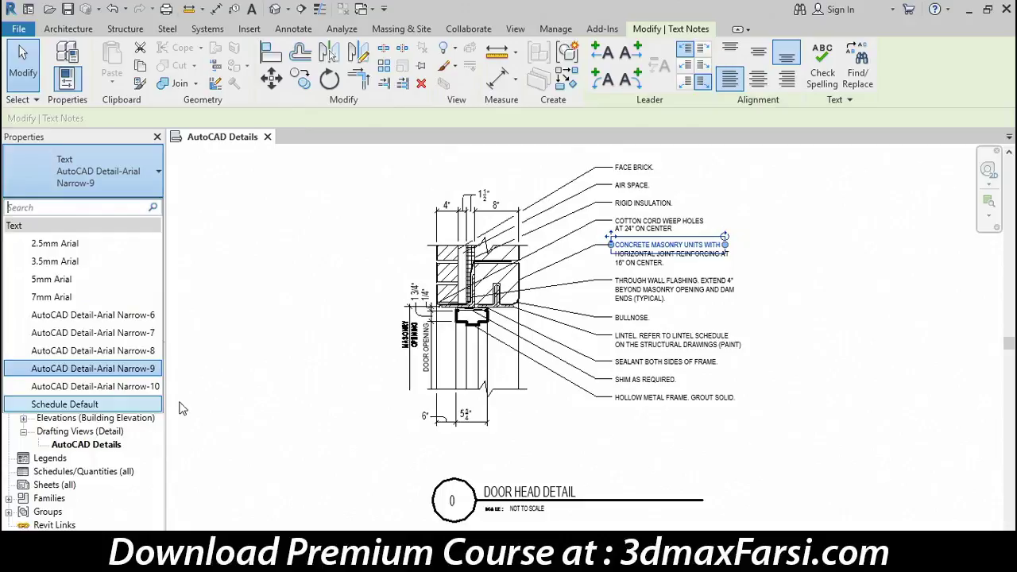
pyautogui.click(322, 278)
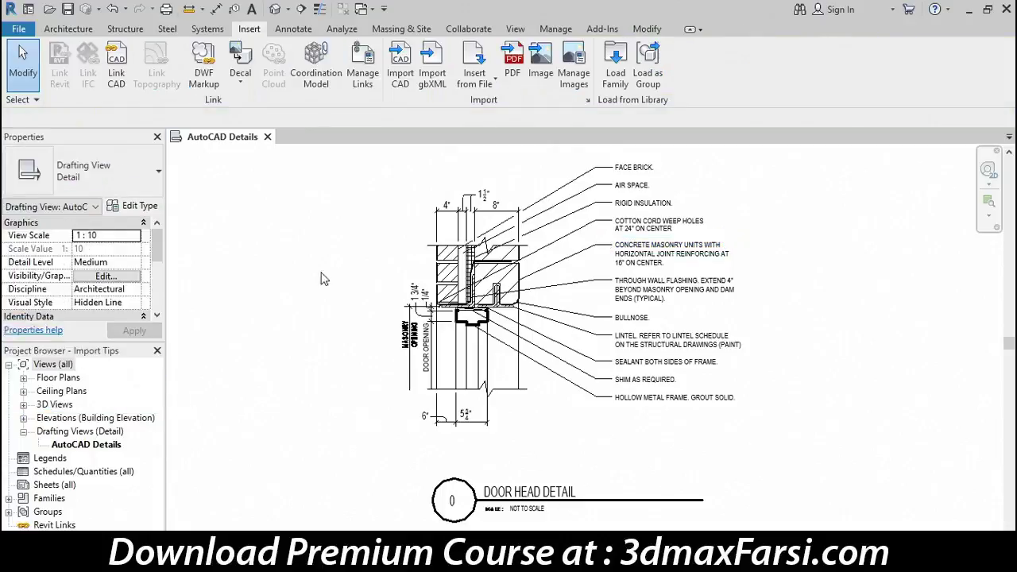
pyautogui.click(555, 28)
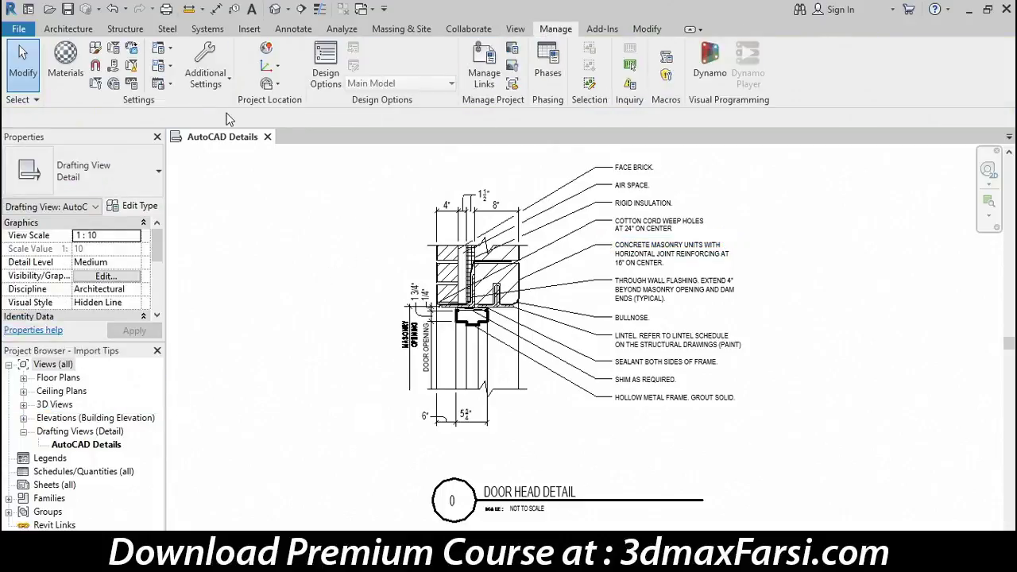
pyautogui.click(65, 68)
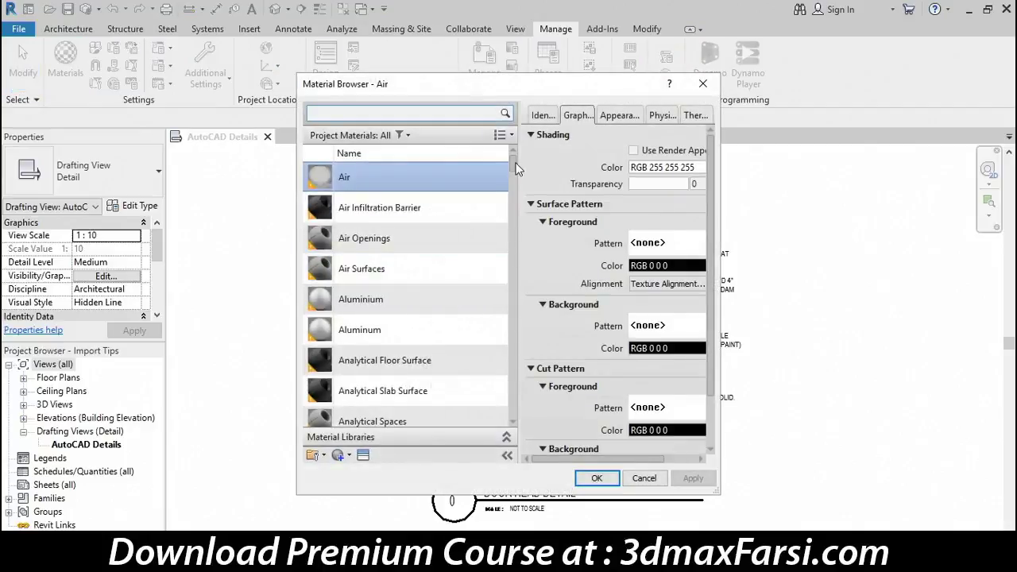
pyautogui.moveTo(513, 168); pyautogui.dragTo(526, 266)
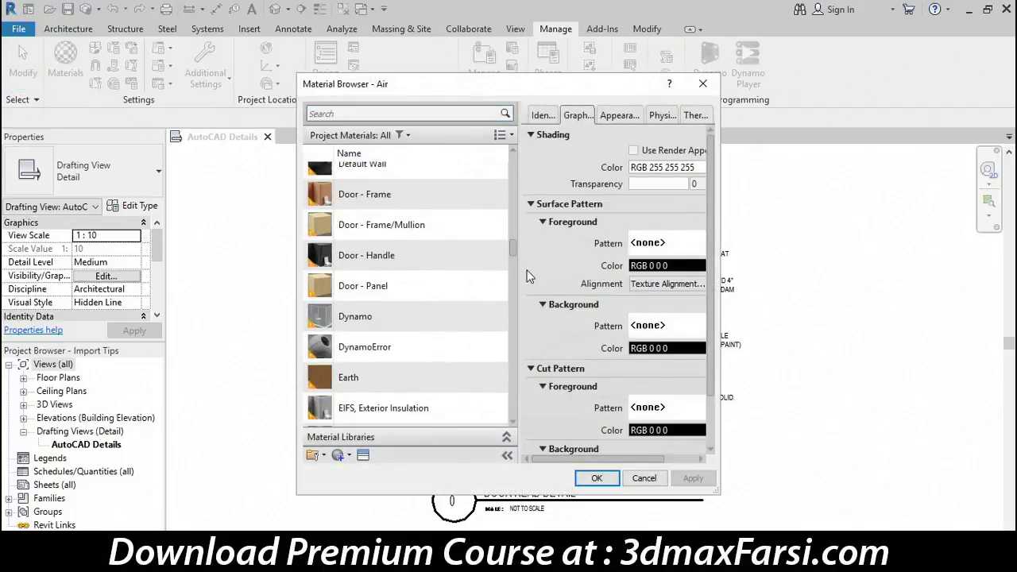
pyautogui.scroll(-4, 511, 253)
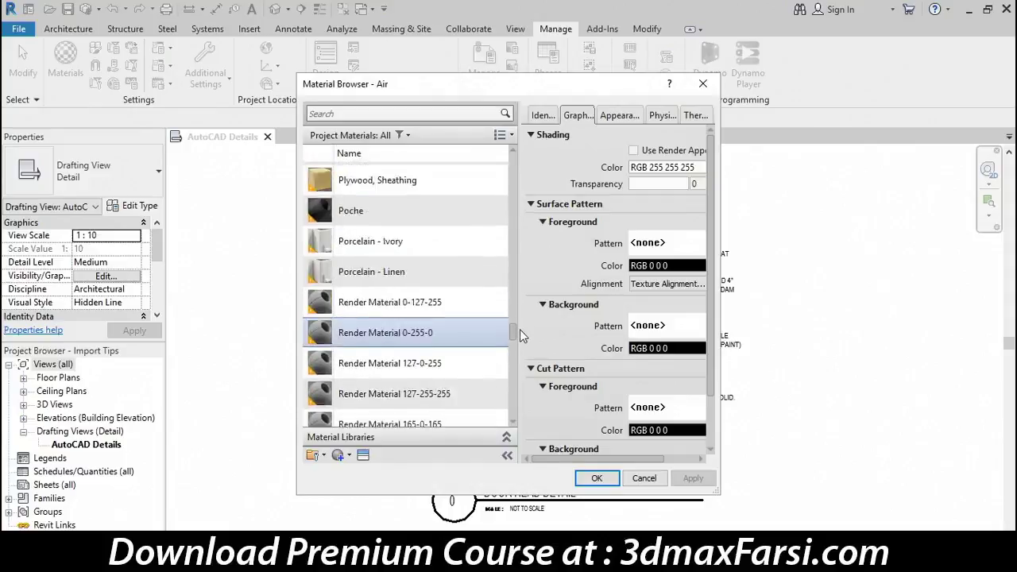
pyautogui.moveTo(512, 270); pyautogui.dragTo(518, 345)
pyautogui.click(358, 176)
pyautogui.click(370, 206)
pyautogui.click(381, 239)
pyautogui.click(389, 269)
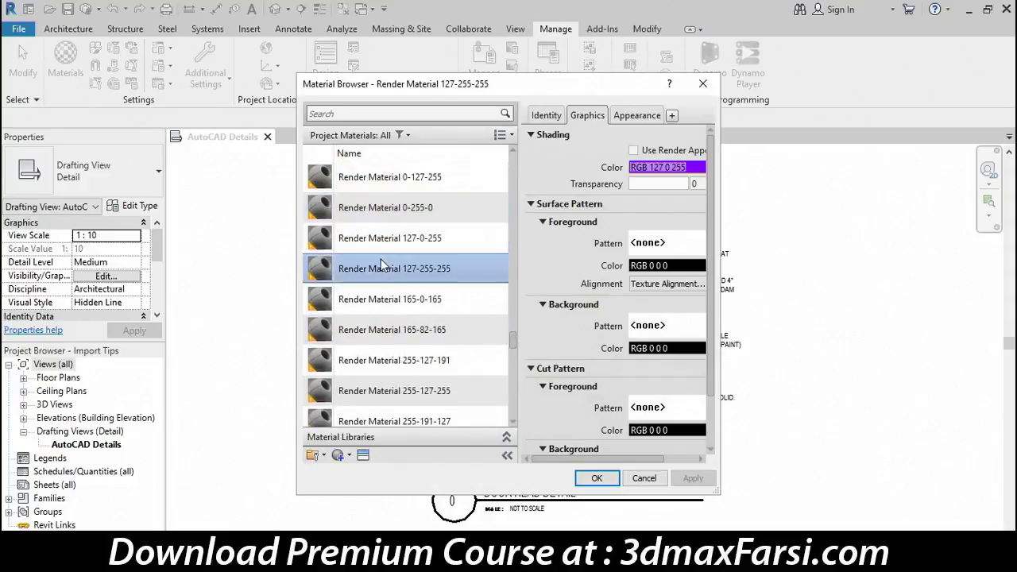
pyautogui.click(410, 302)
pyautogui.click(437, 330)
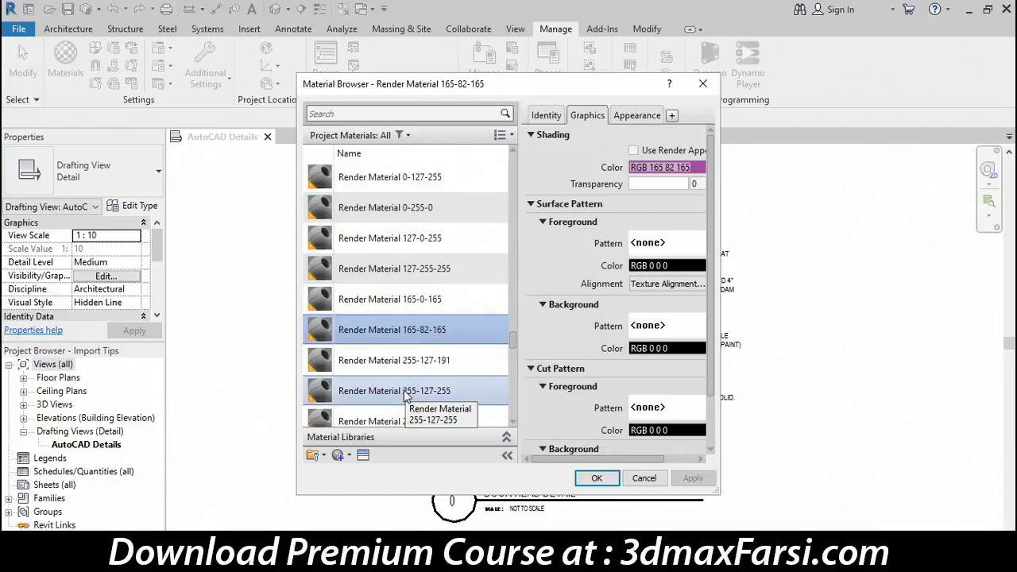
pyautogui.scroll(-1, 406, 395)
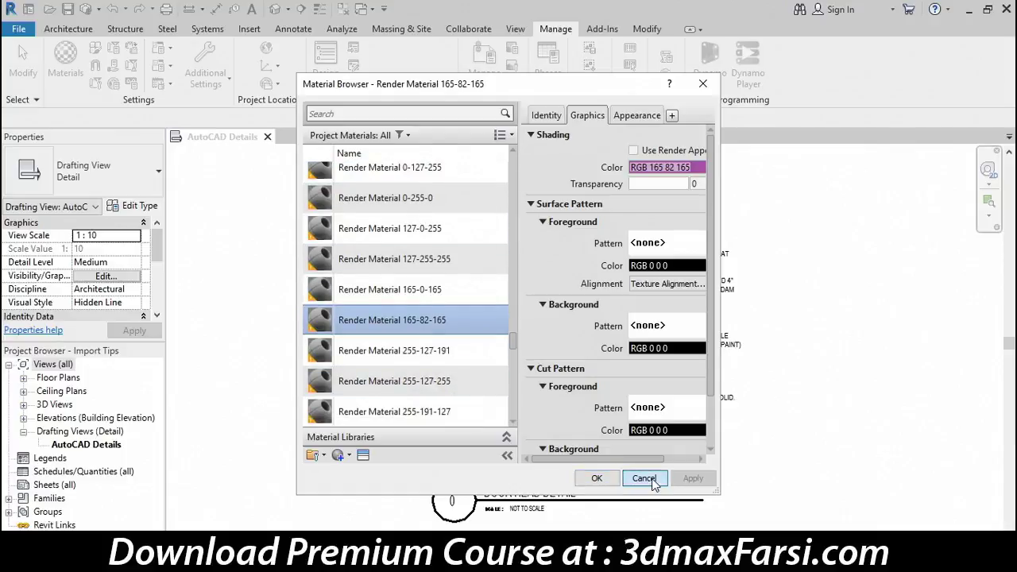
pyautogui.click(644, 479)
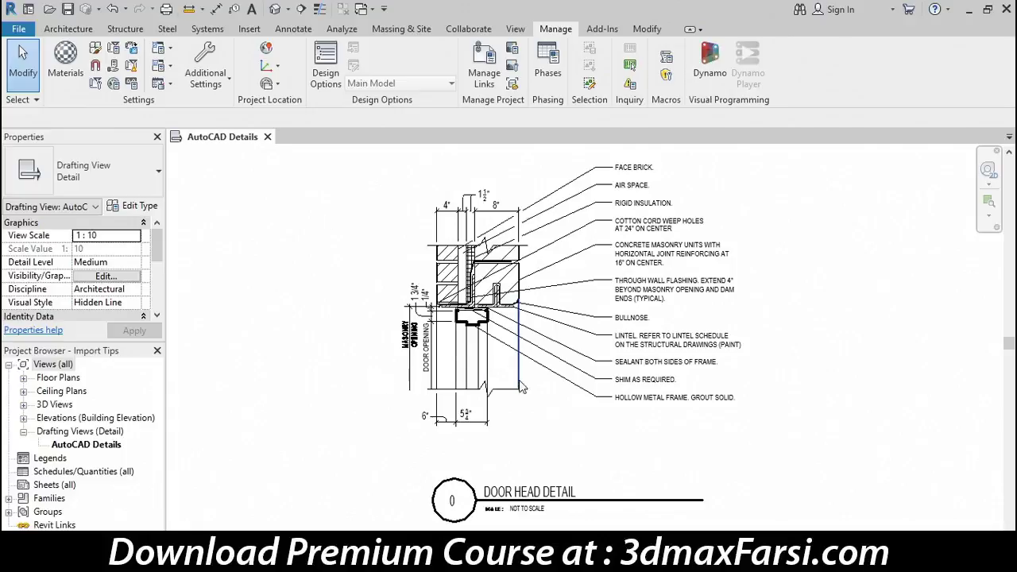
# Step: Give the six vertical lines below the lintel the Thin Lines style
pyautogui.moveTo(513, 368); pyautogui.dragTo(439, 380)
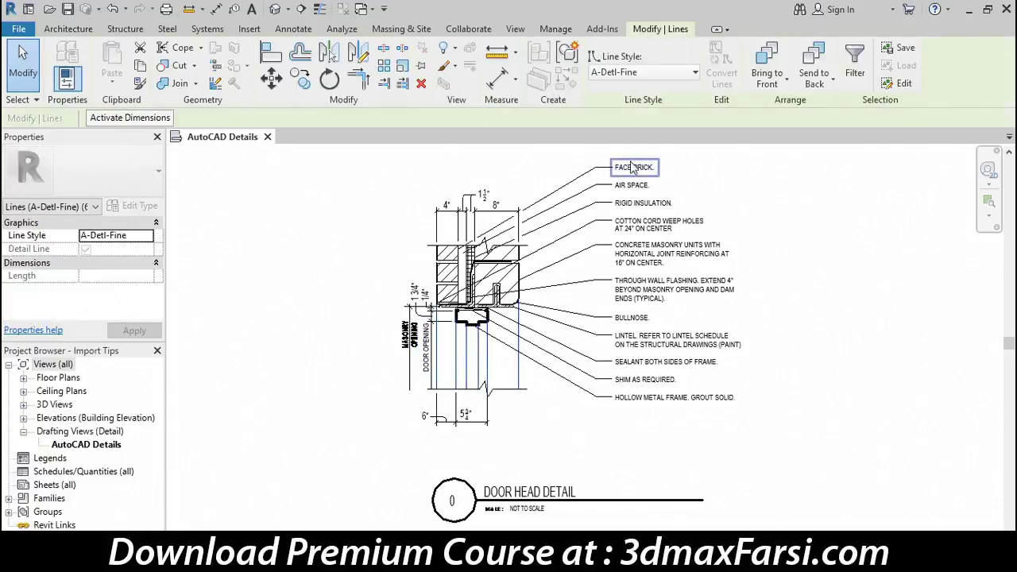
pyautogui.click(645, 72)
pyautogui.click(613, 247)
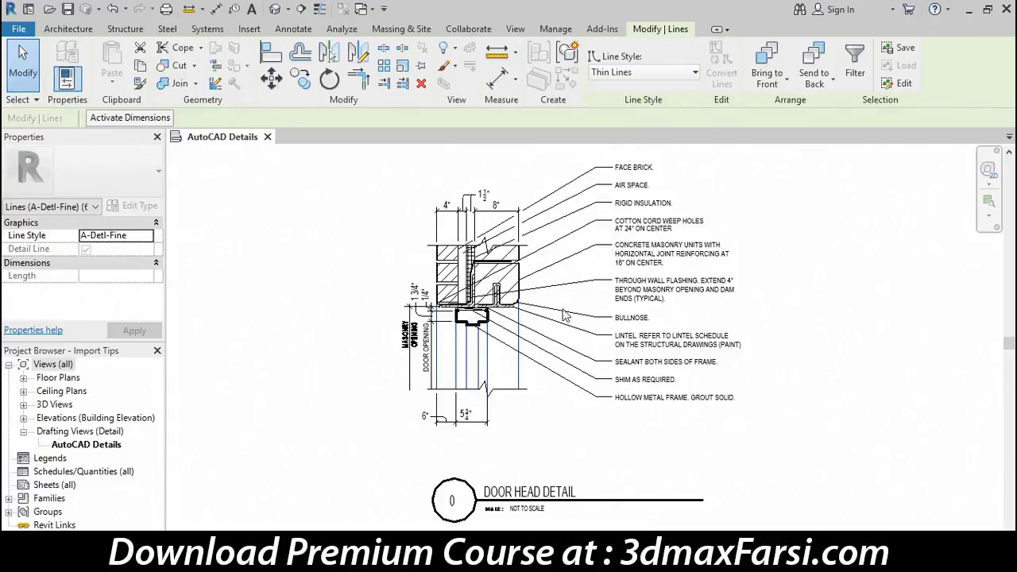
# Step: Apply 3.5mm Arial to the 17 callout notes, then clear the selection
pyautogui.moveTo(691, 433); pyautogui.dragTo(616, 159)
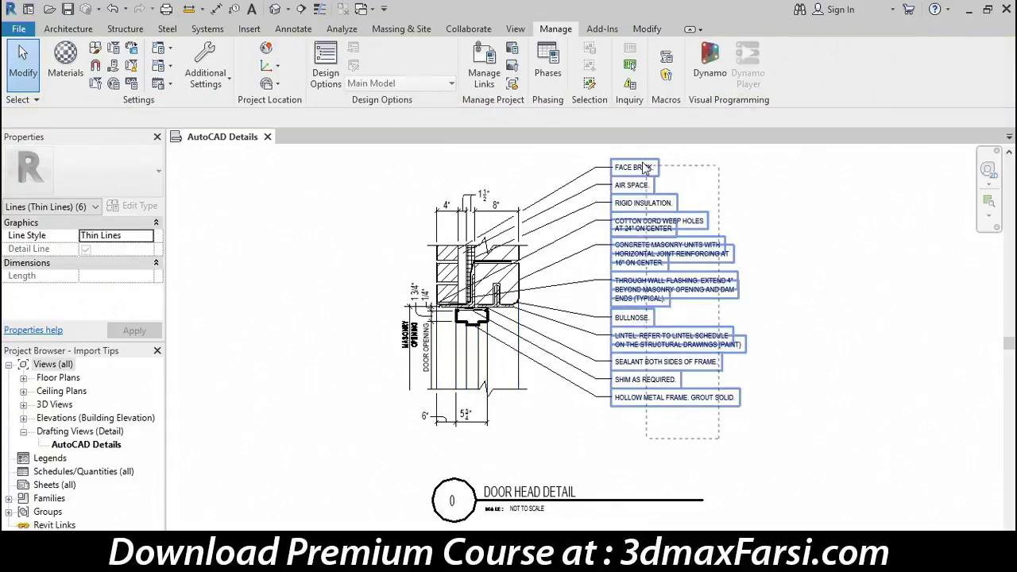
pyautogui.click(140, 184)
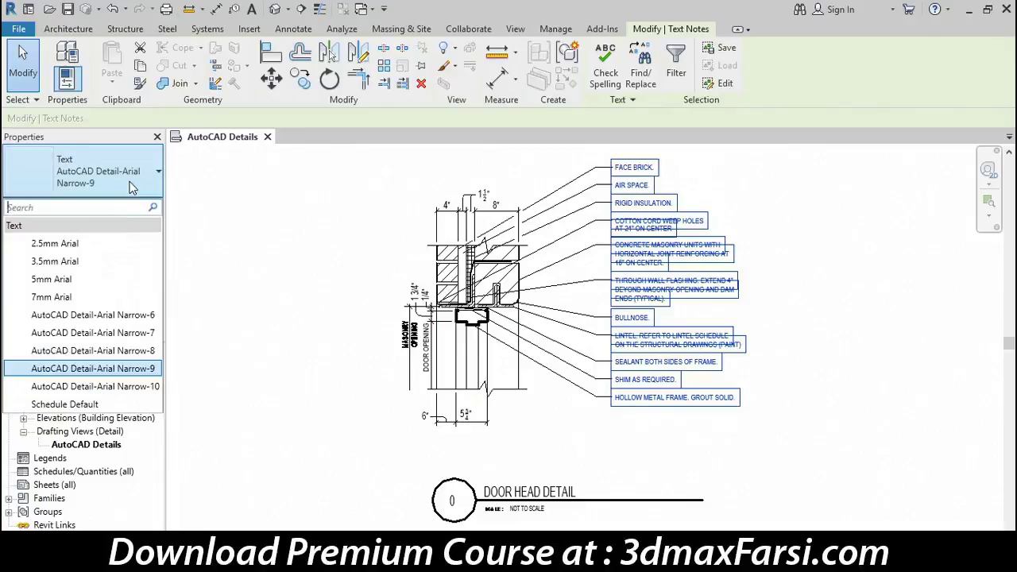
pyautogui.click(77, 260)
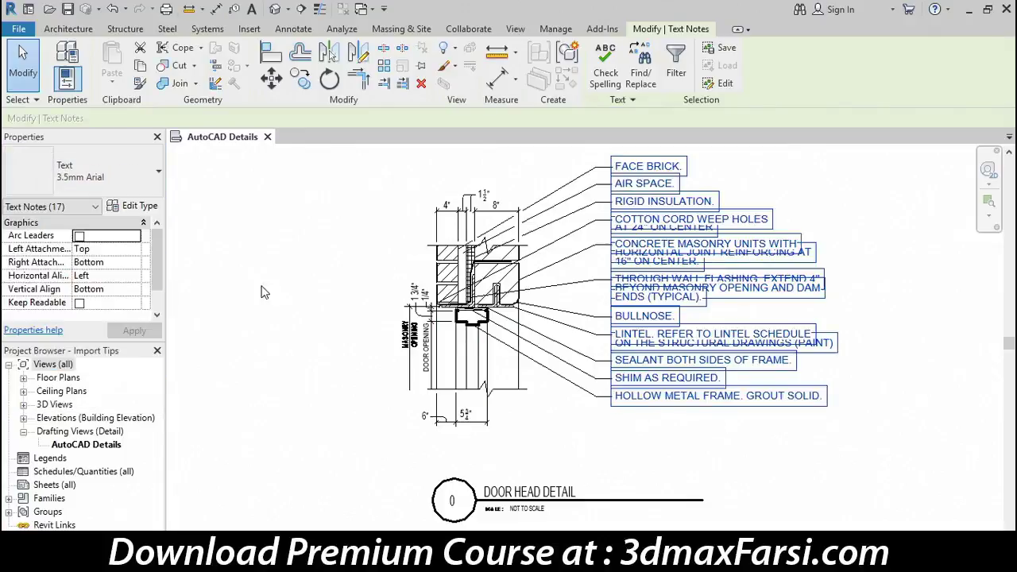
pyautogui.click(691, 442)
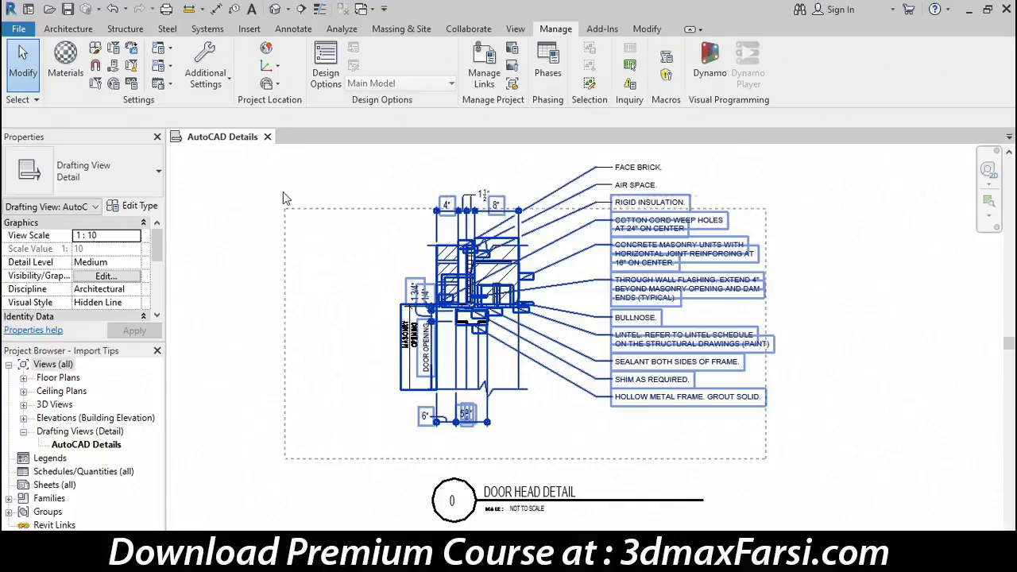
pyautogui.moveTo(441, 330); pyautogui.dragTo(292, 144)
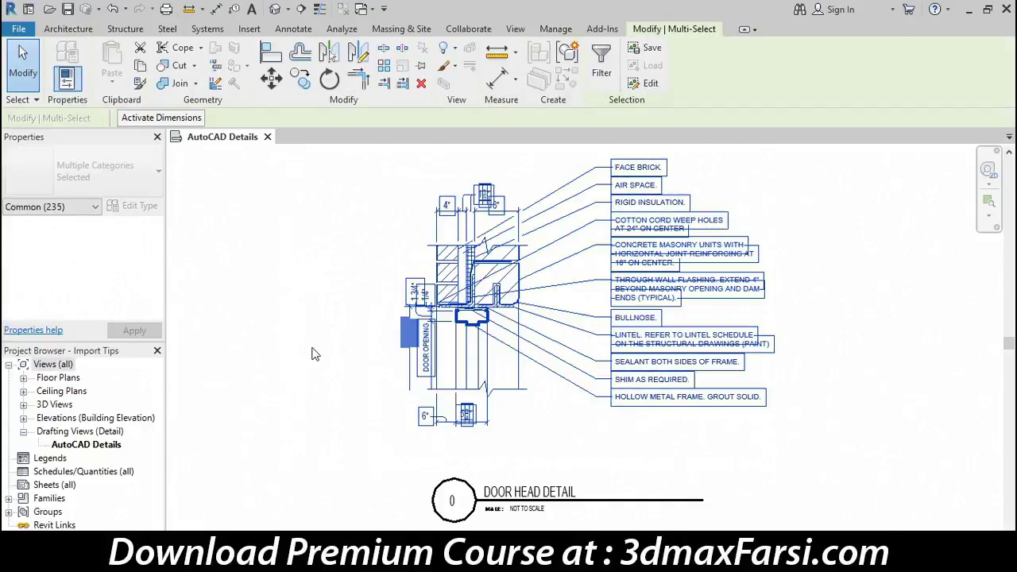
pyautogui.click(365, 346)
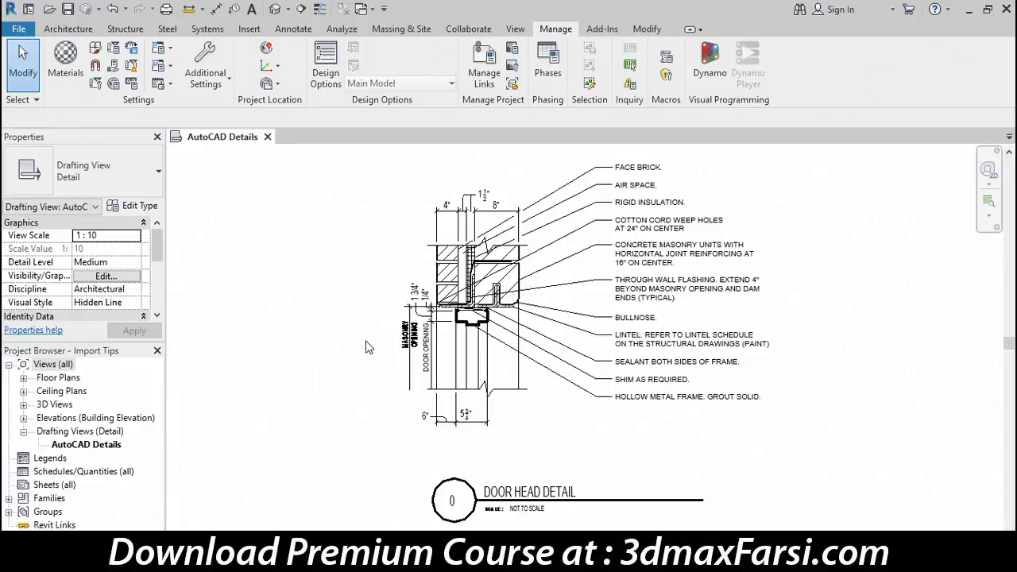
pyautogui.scroll(3, 480, 318)
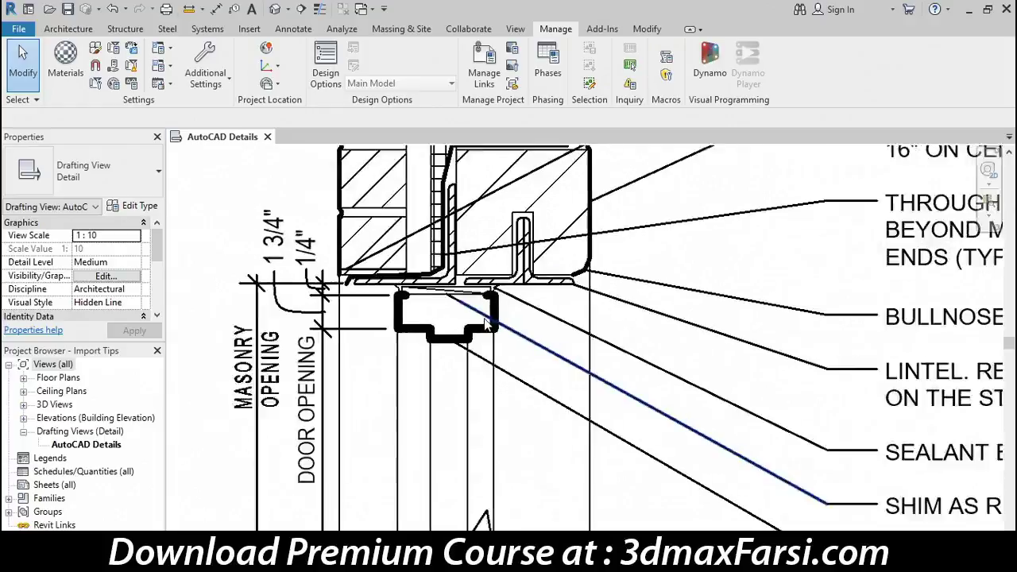
pyautogui.scroll(2, 453, 302)
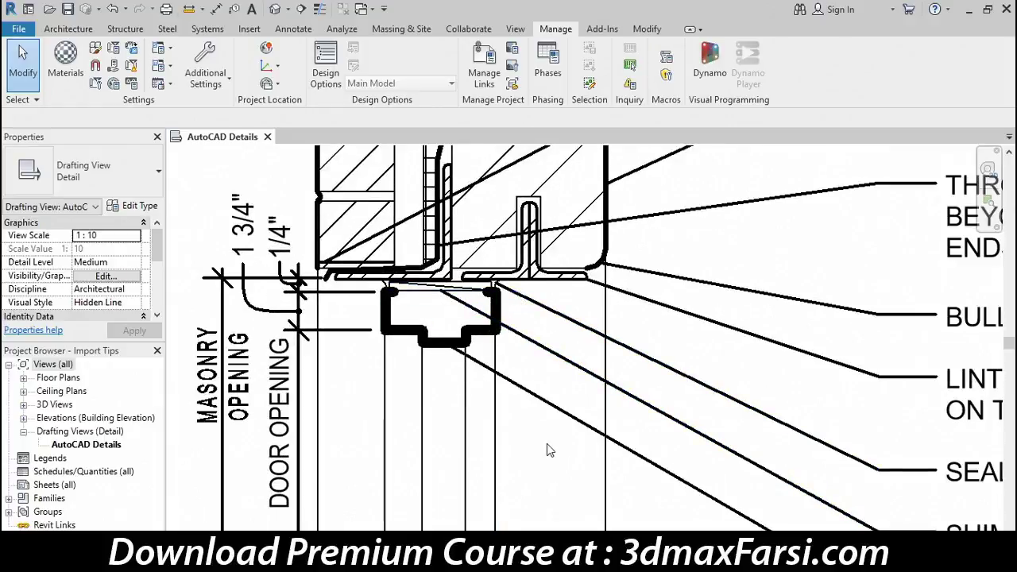
pyautogui.scroll(-3, 547, 443)
pyautogui.scroll(-1, 547, 441)
pyautogui.scroll(-1, 522, 470)
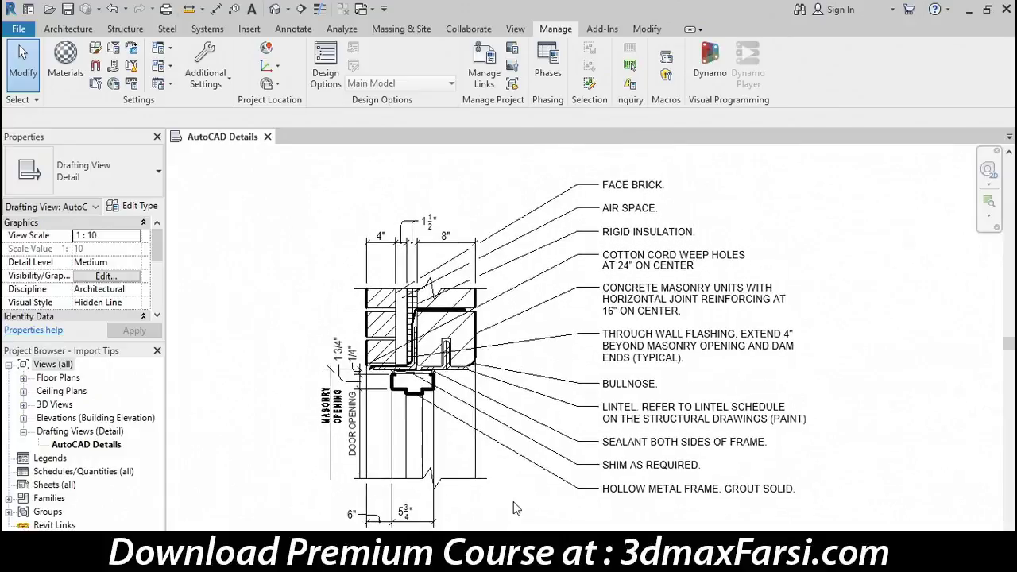